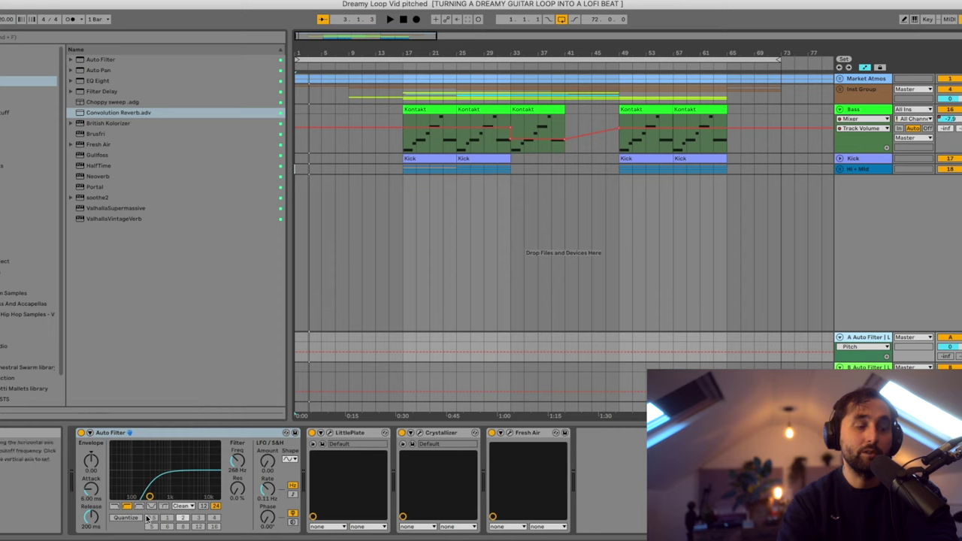
Check the LittlePlate and Crystallizer settings, then add Filter Delay at the end of return track A.
{"action": "left_click", "coordinate": [331, 433]}
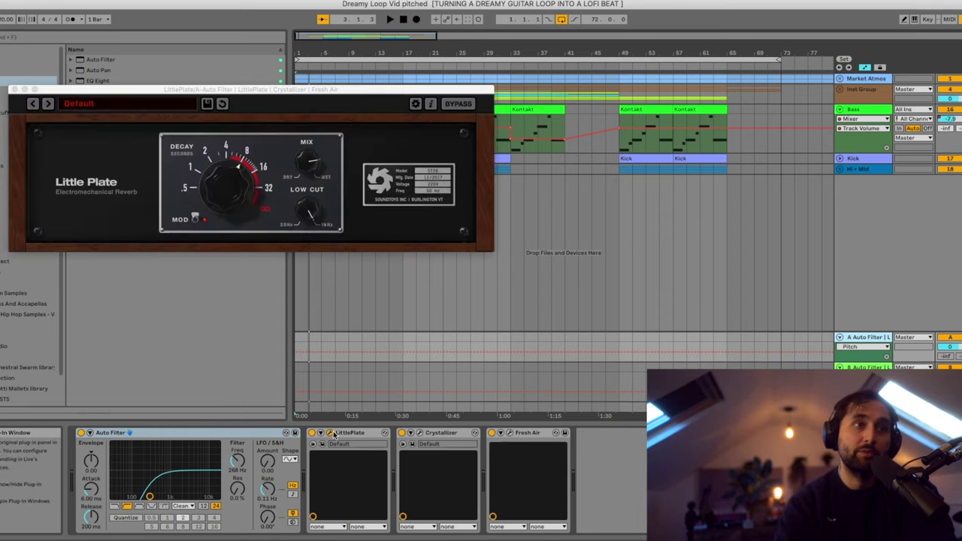
{"action": "left_click", "coordinate": [14, 90]}
{"action": "left_click", "coordinate": [420, 433]}
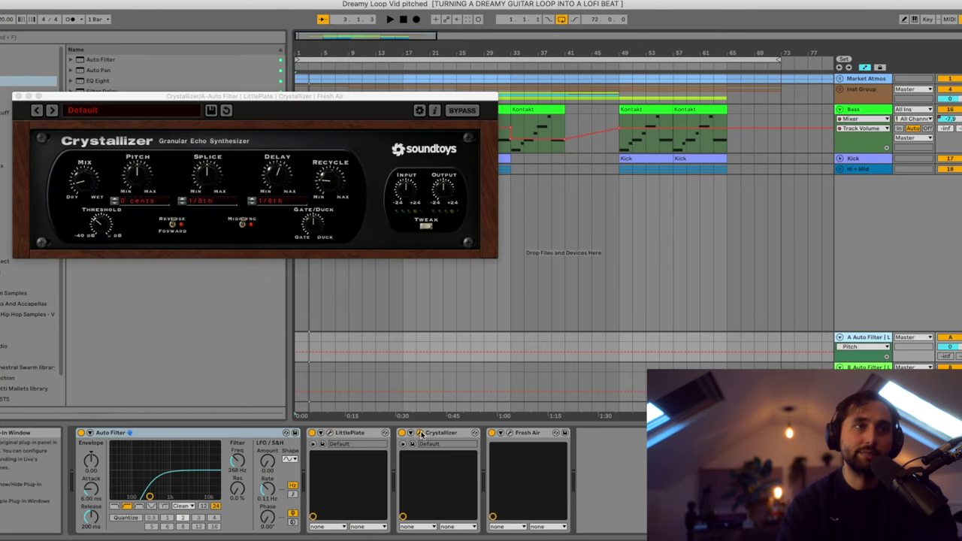
{"action": "left_click", "coordinate": [16, 97]}
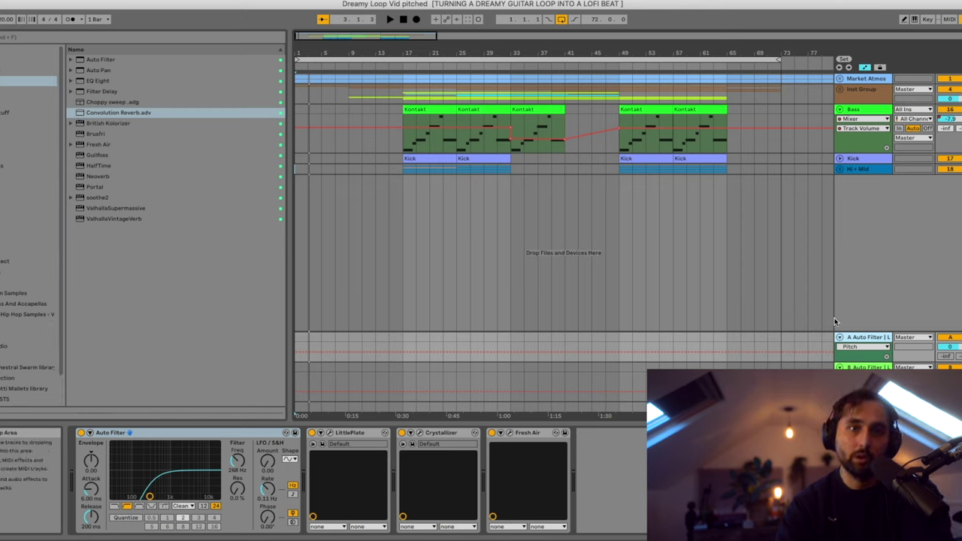
{"action": "left_click_drag", "start_coordinate": [846, 362], "coordinate": [846, 362]}
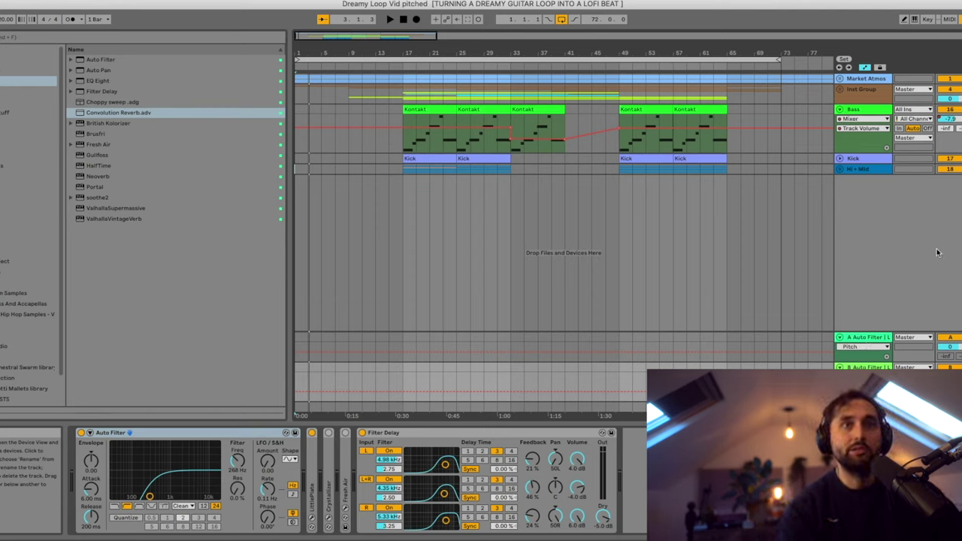
Play the beat and unfold Inst Group and Main Guitar to reveal the guitar tracks.
{"action": "left_click", "coordinate": [868, 95]}
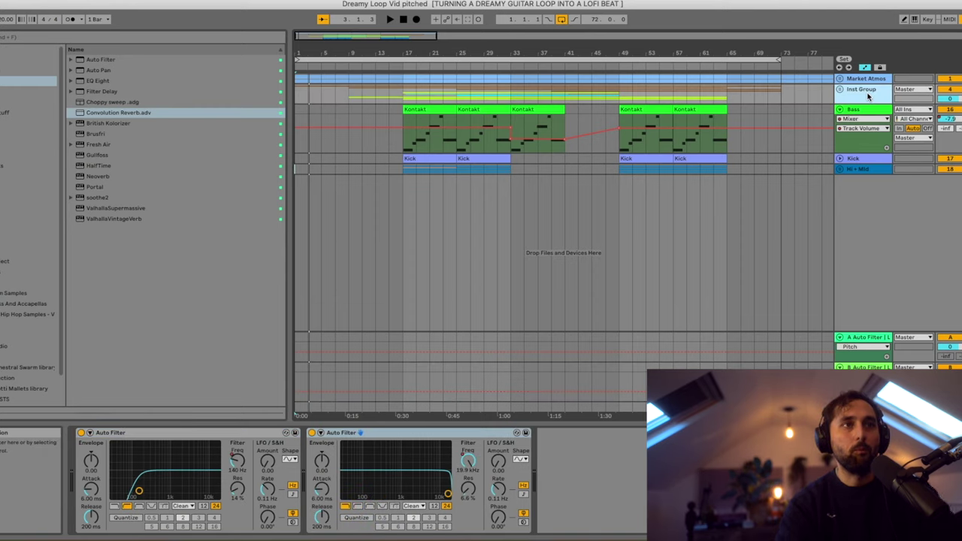
{"action": "key", "text": "space"}
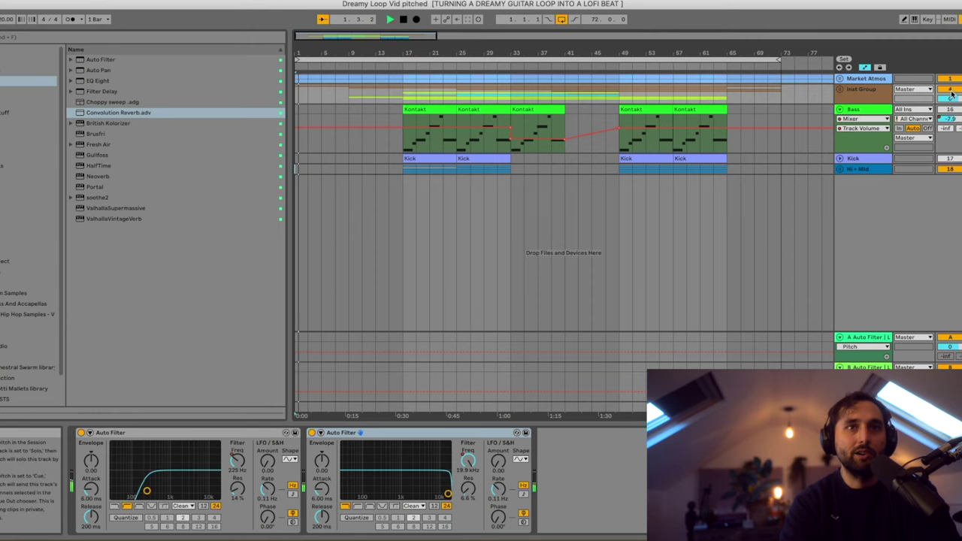
{"action": "left_click", "coordinate": [840, 90]}
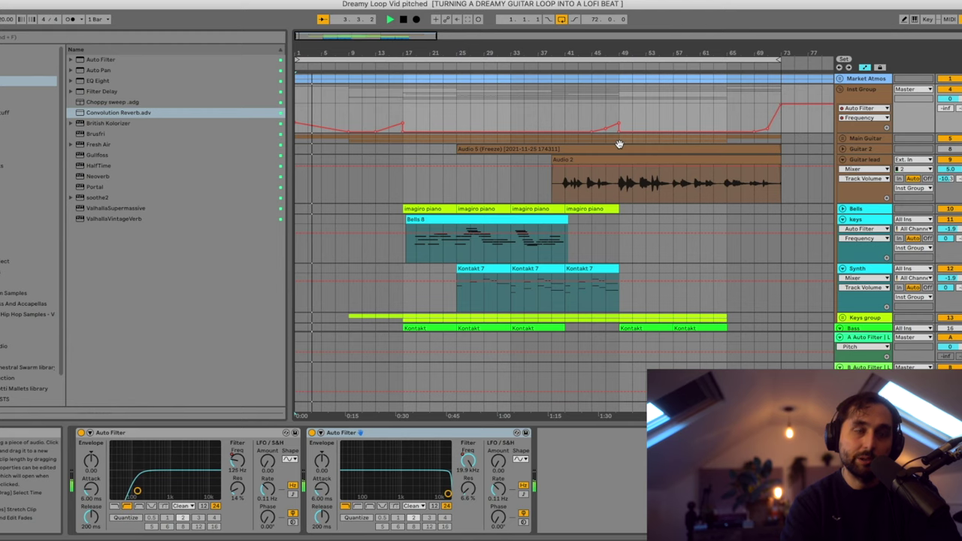
{"action": "left_click", "coordinate": [856, 138]}
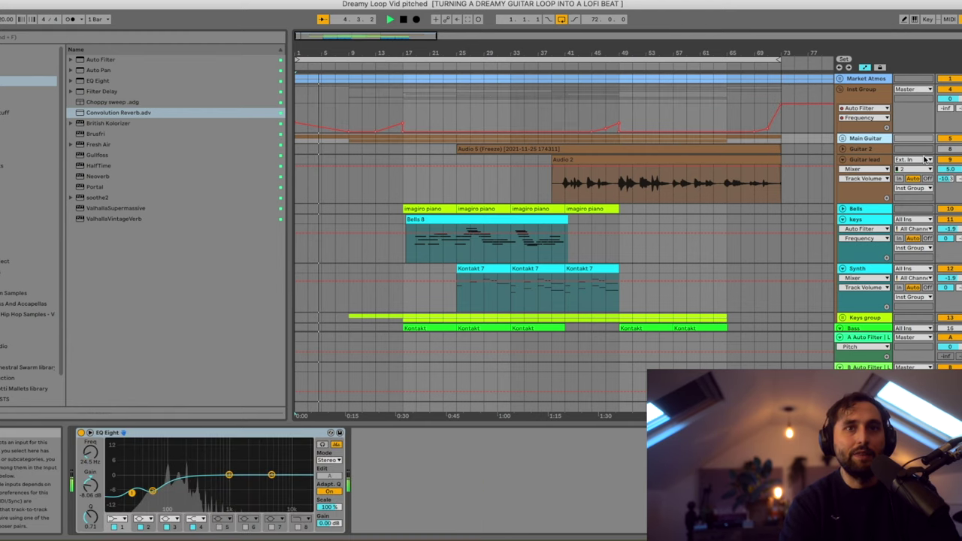
{"action": "left_click", "coordinate": [842, 138]}
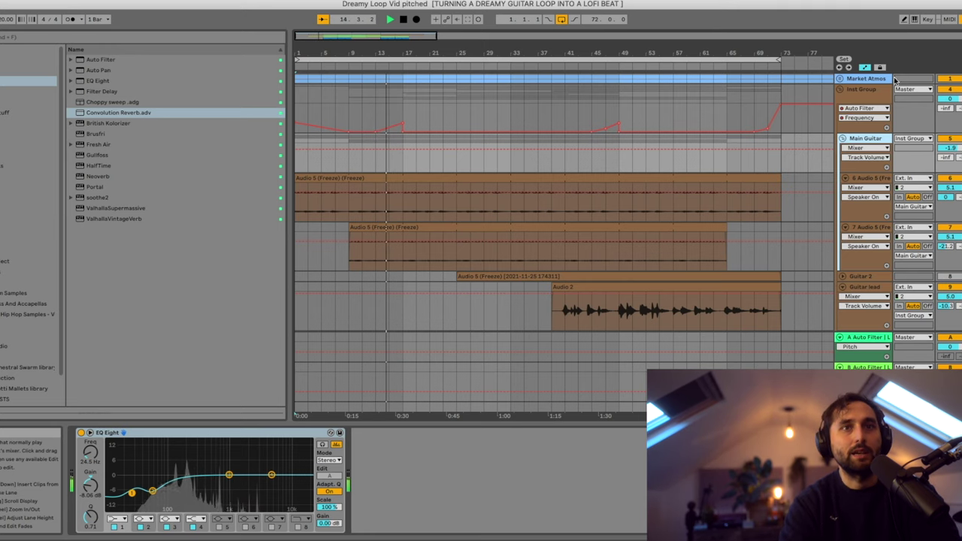
{"action": "left_click", "coordinate": [314, 348]}
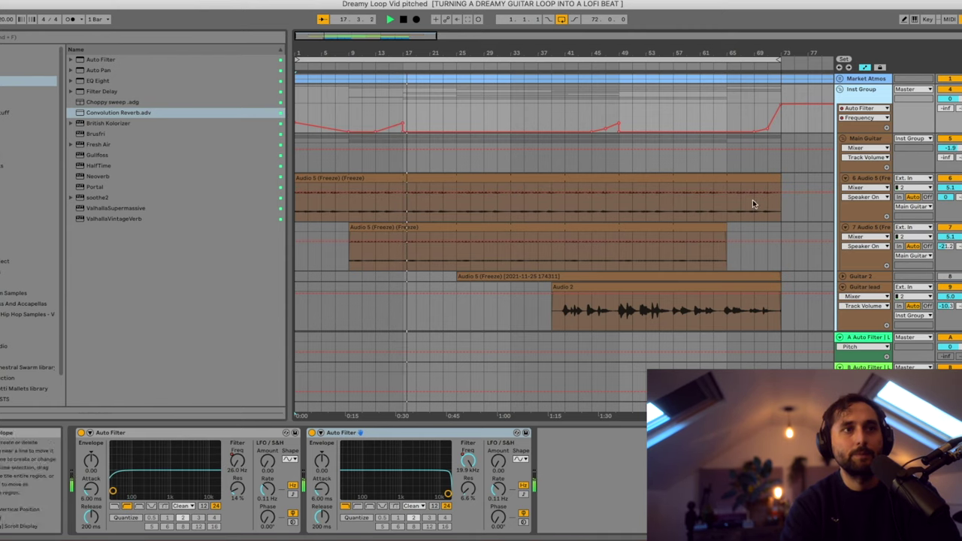
Restart playback from bar 9 with the Keys group track selected.
{"action": "scroll", "coordinate": [478, 217], "scroll_direction": "down", "scroll_amount": 5}
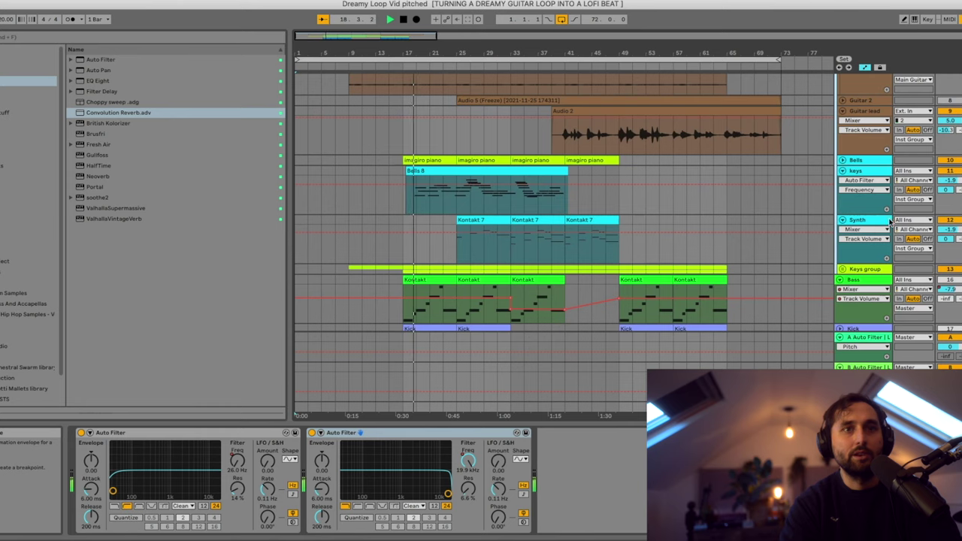
{"action": "left_click", "coordinate": [348, 271]}
{"action": "key", "text": "space"}
{"action": "left_click", "coordinate": [348, 270]}
{"action": "key", "text": "space"}
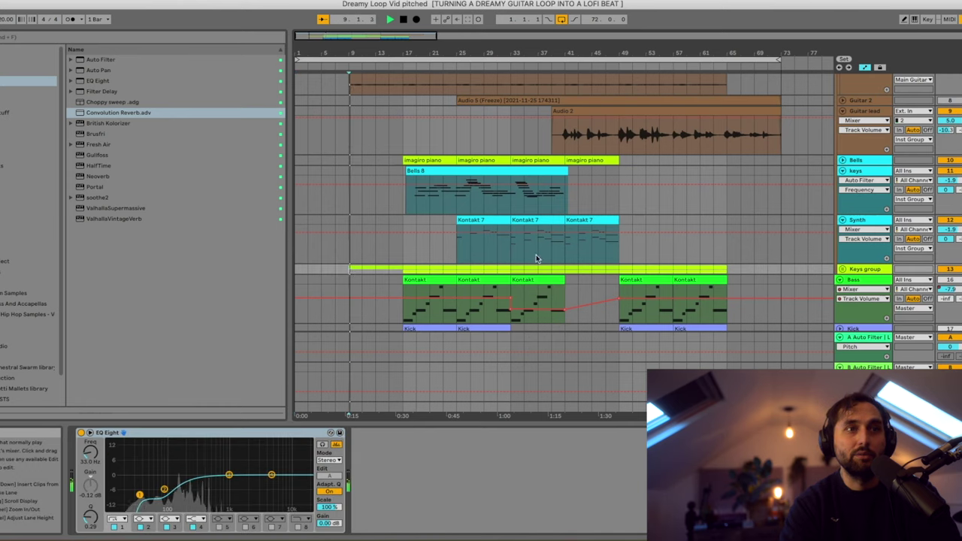
Unfold the Keys group and inspect track 14 imagiro piano's instrument and volume.
{"action": "left_click", "coordinate": [841, 268]}
{"action": "scroll", "coordinate": [833, 268], "scroll_direction": "down", "scroll_amount": 3}
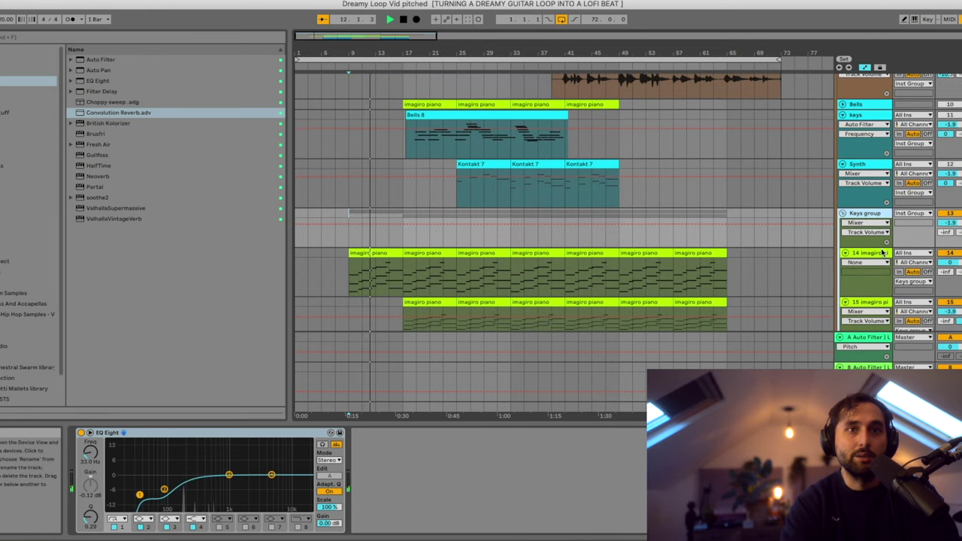
{"action": "left_click", "coordinate": [864, 277]}
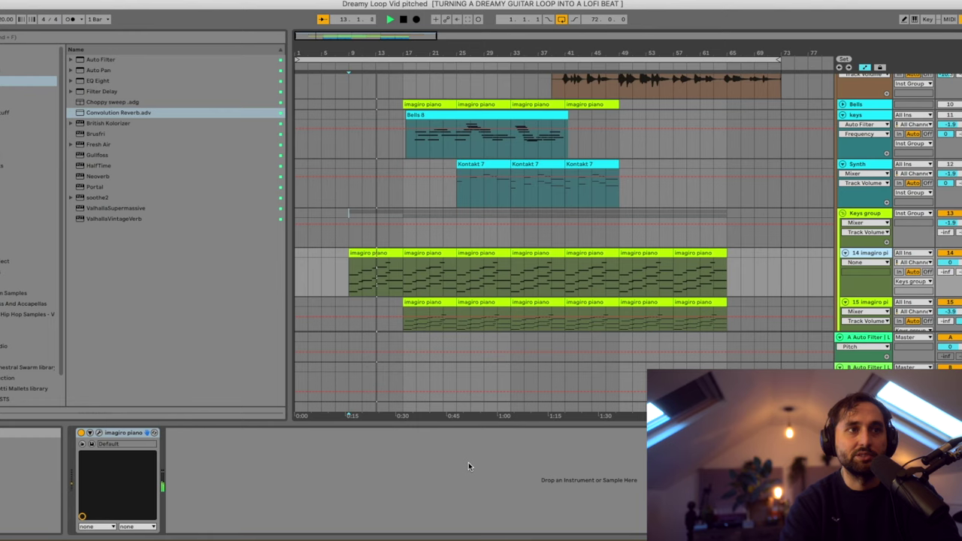
{"action": "left_click", "coordinate": [877, 215]}
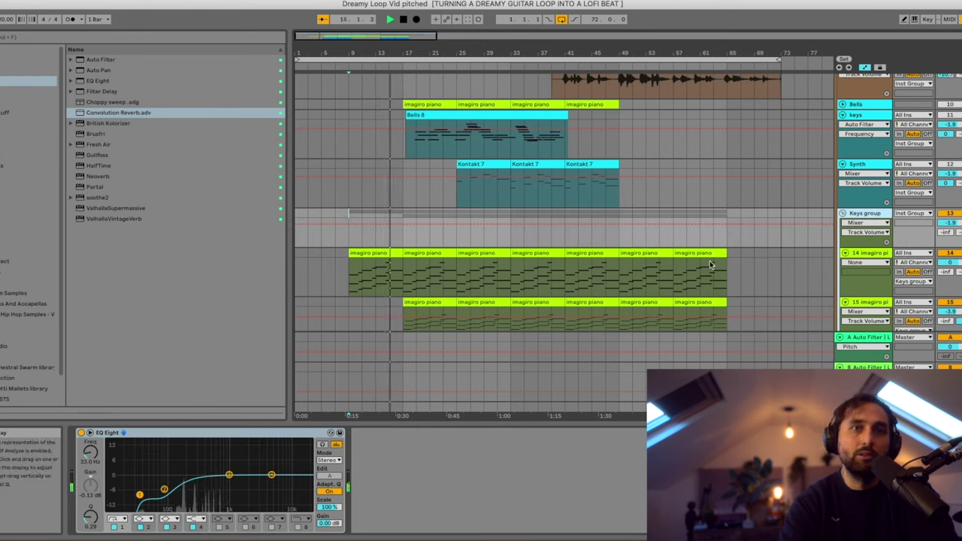
{"action": "scroll", "coordinate": [863, 239], "scroll_direction": "down", "scroll_amount": 1}
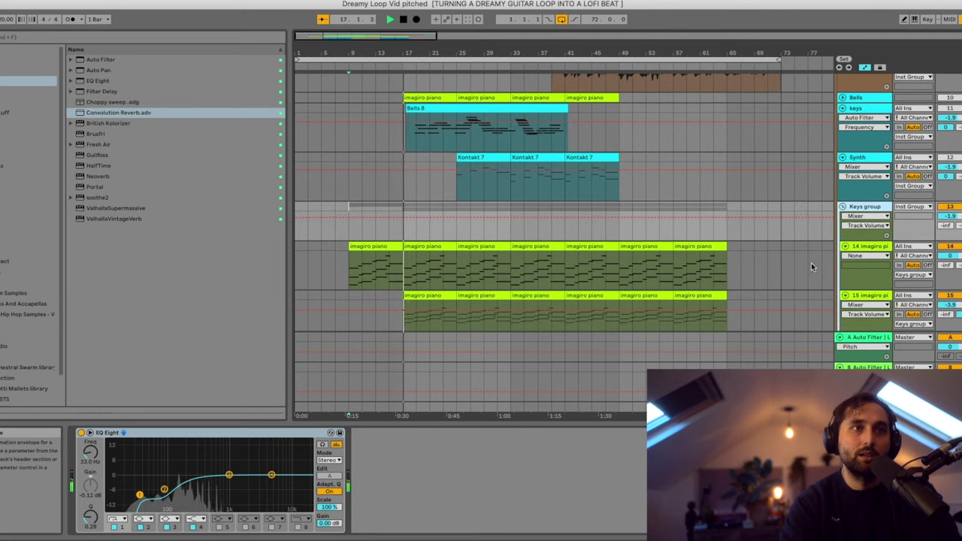
{"action": "left_click", "coordinate": [950, 255]}
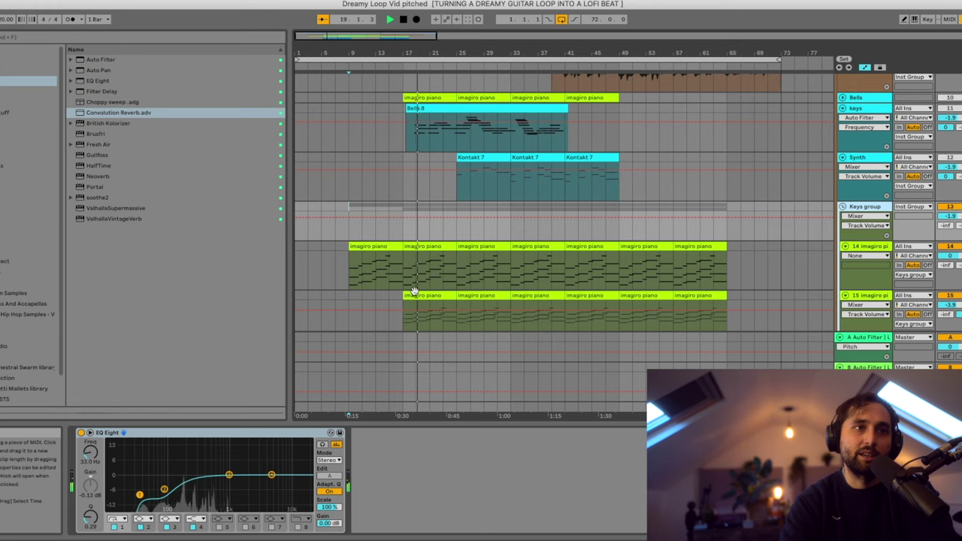
Select the Audio 5 (Freeze) guitar track.
{"action": "scroll", "coordinate": [414, 285], "scroll_direction": "down", "scroll_amount": 3}
{"action": "scroll", "coordinate": [413, 270], "scroll_direction": "up", "scroll_amount": 1}
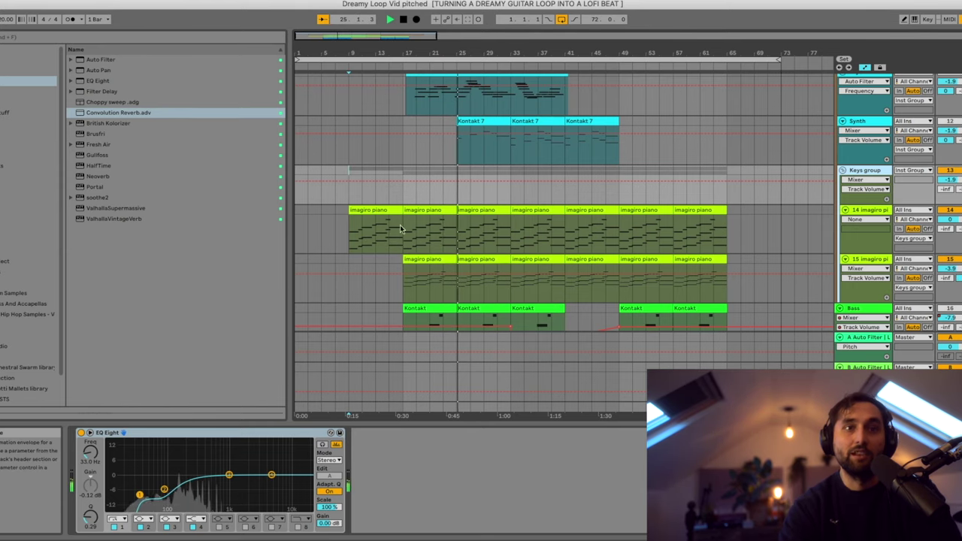
{"action": "scroll", "coordinate": [688, 229], "scroll_direction": "up", "scroll_amount": 8}
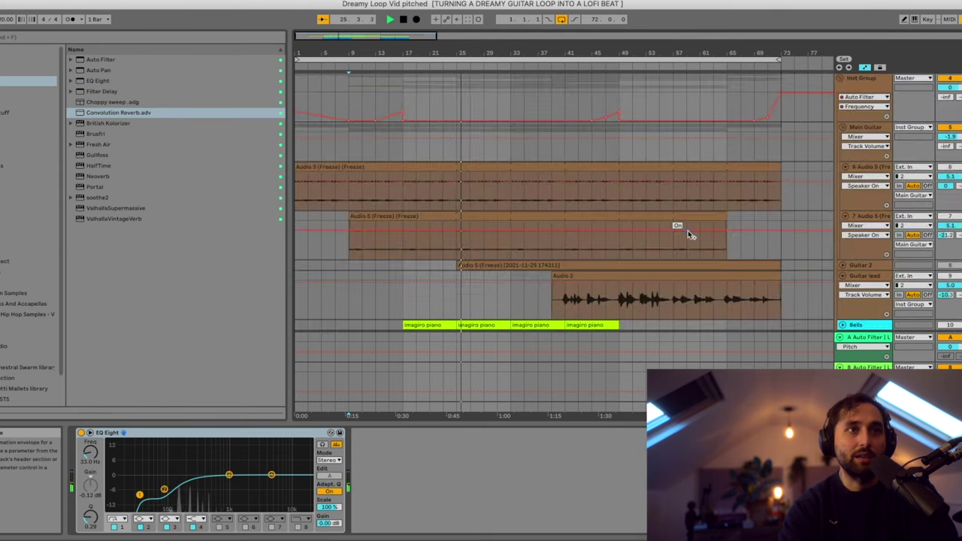
{"action": "left_click", "coordinate": [728, 222]}
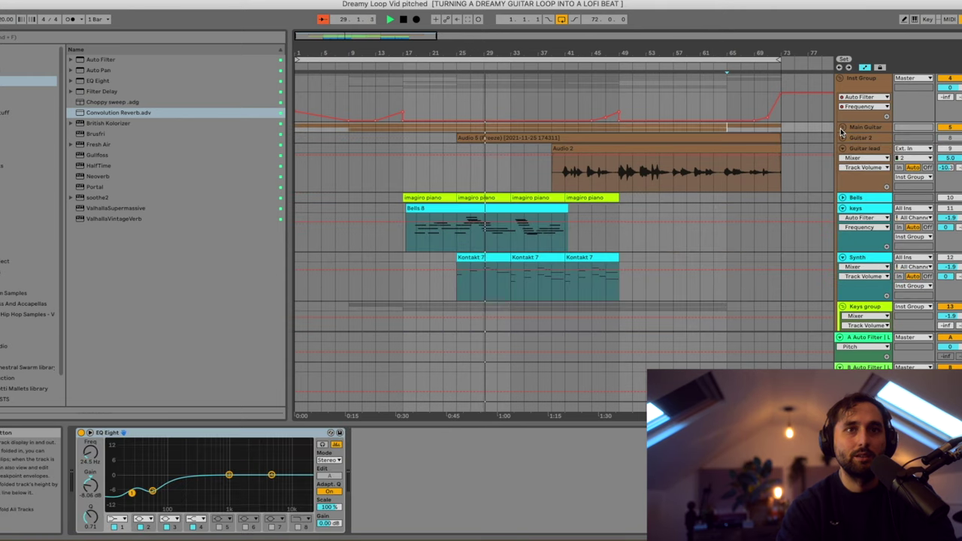
Show Guitar lead's effects chain, play from bar 17, and fold the Keys piano track away.
{"action": "scroll", "coordinate": [383, 202], "scroll_direction": "up", "scroll_amount": 1}
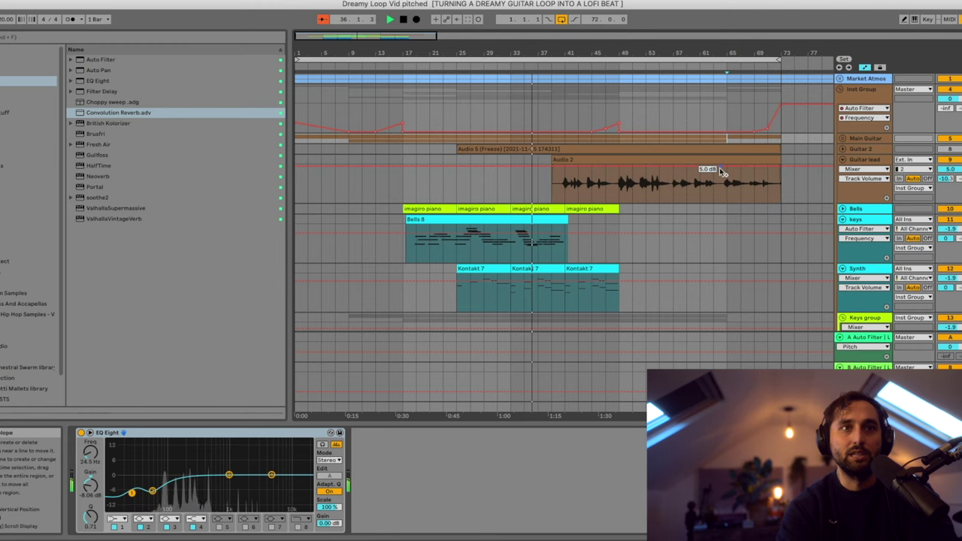
{"action": "left_click", "coordinate": [402, 196]}
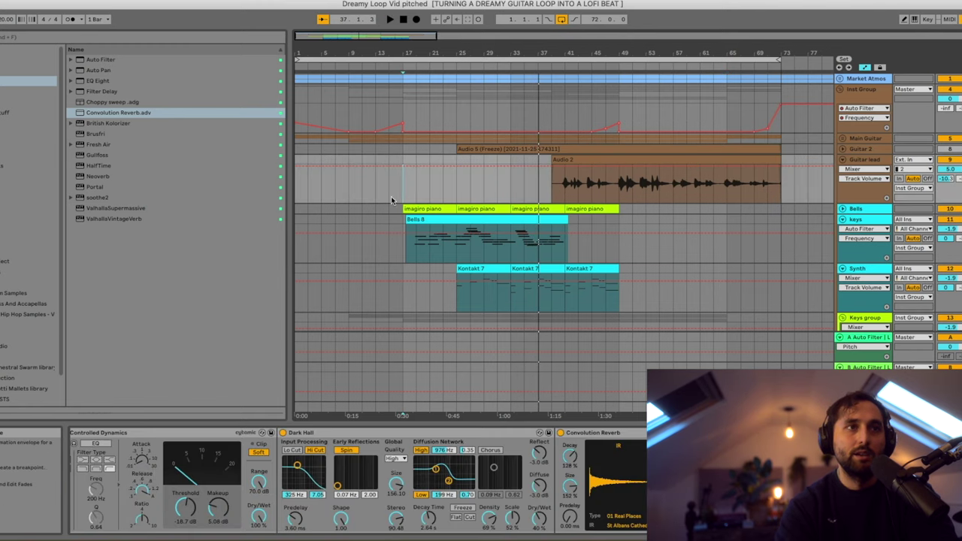
{"action": "scroll", "coordinate": [361, 193], "scroll_direction": "down", "scroll_amount": 5}
{"action": "scroll", "coordinate": [354, 186], "scroll_direction": "up", "scroll_amount": 3}
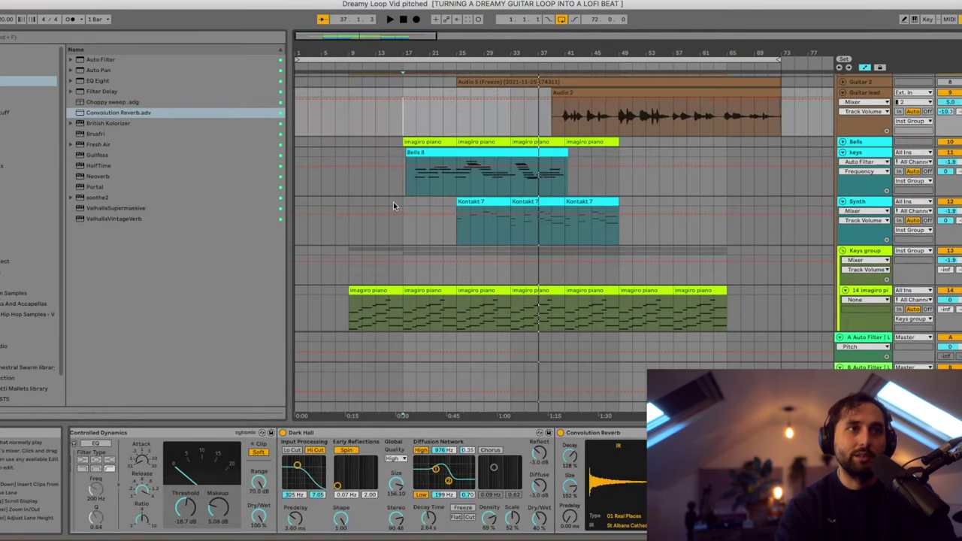
{"action": "scroll", "coordinate": [395, 195], "scroll_direction": "up", "scroll_amount": 1}
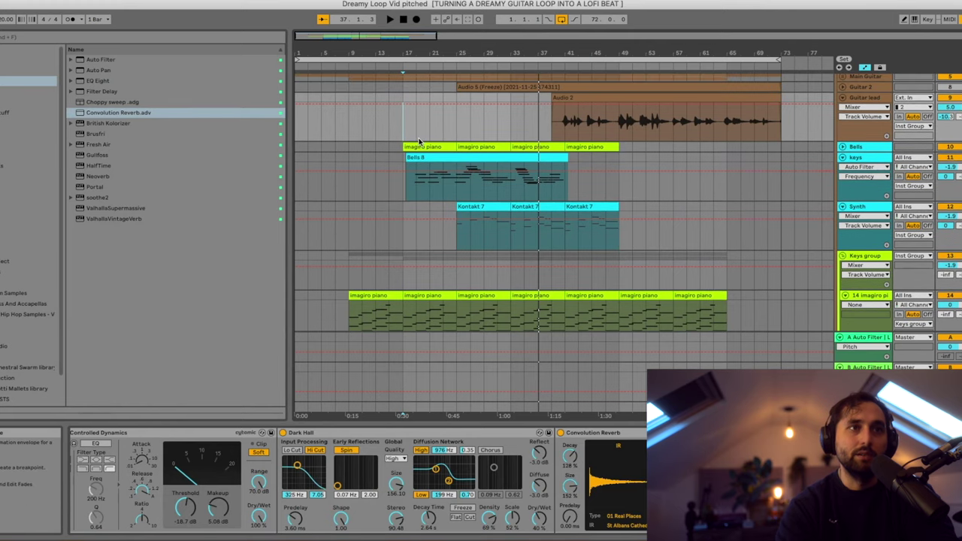
{"action": "key", "text": "space"}
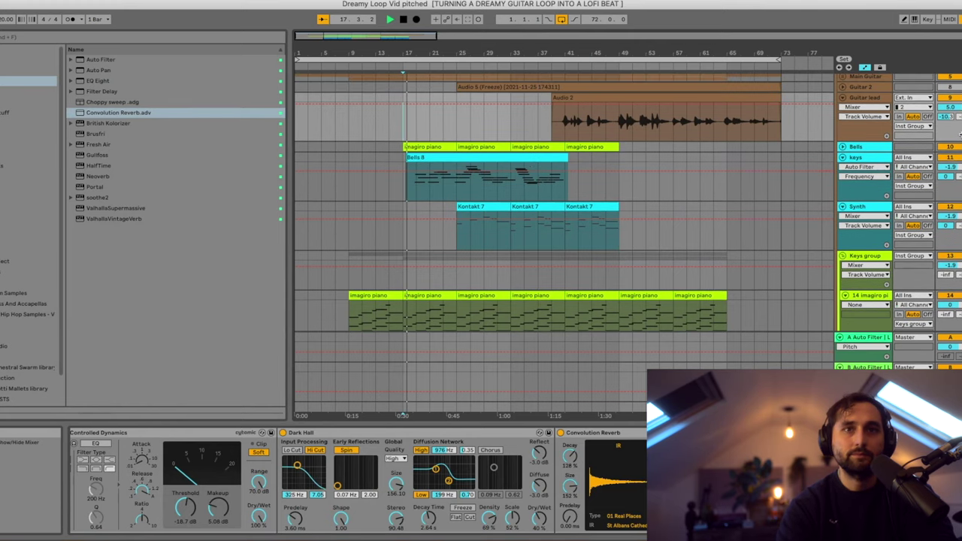
{"action": "key", "text": "ctrl+z"}
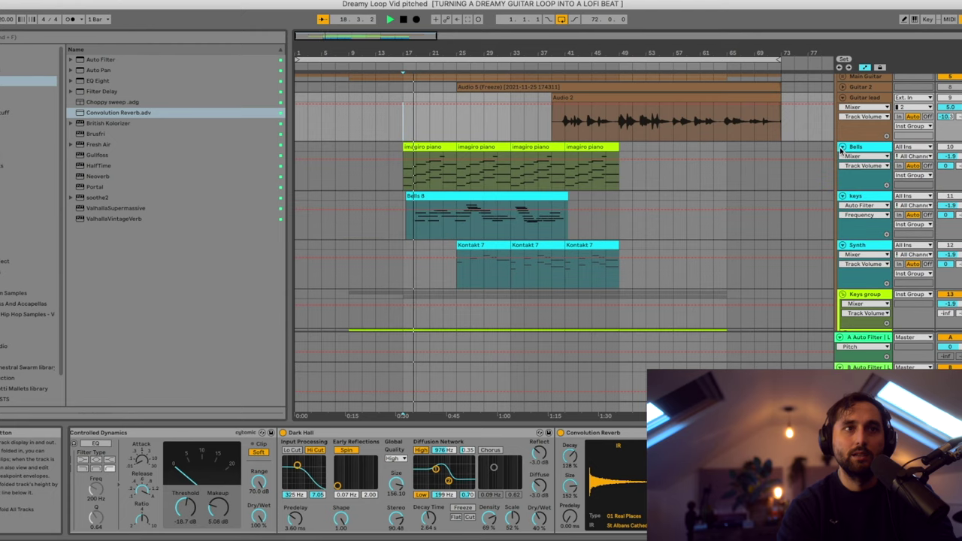
Select the Bells track and briefly view its Kontakt Albion instrument window.
{"action": "left_click", "coordinate": [856, 147]}
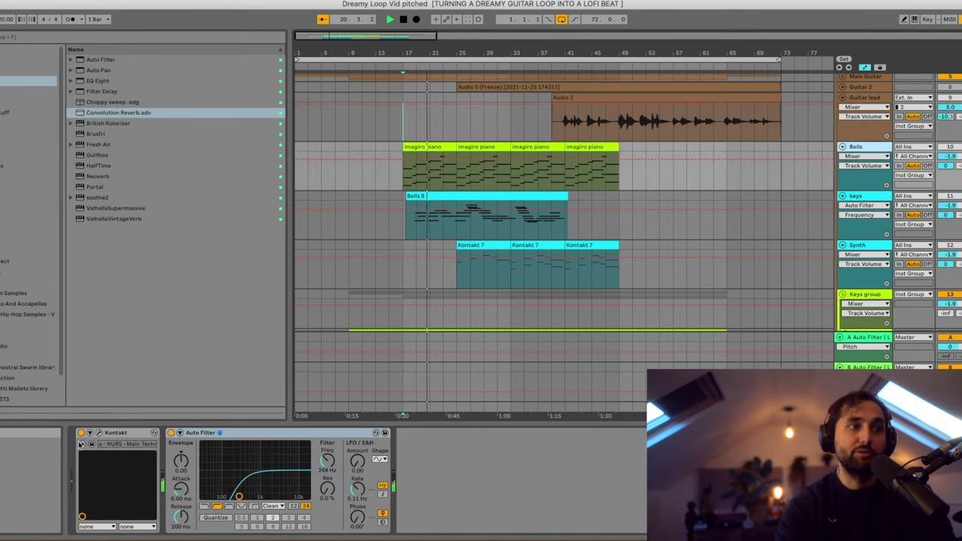
{"action": "left_click", "coordinate": [101, 434]}
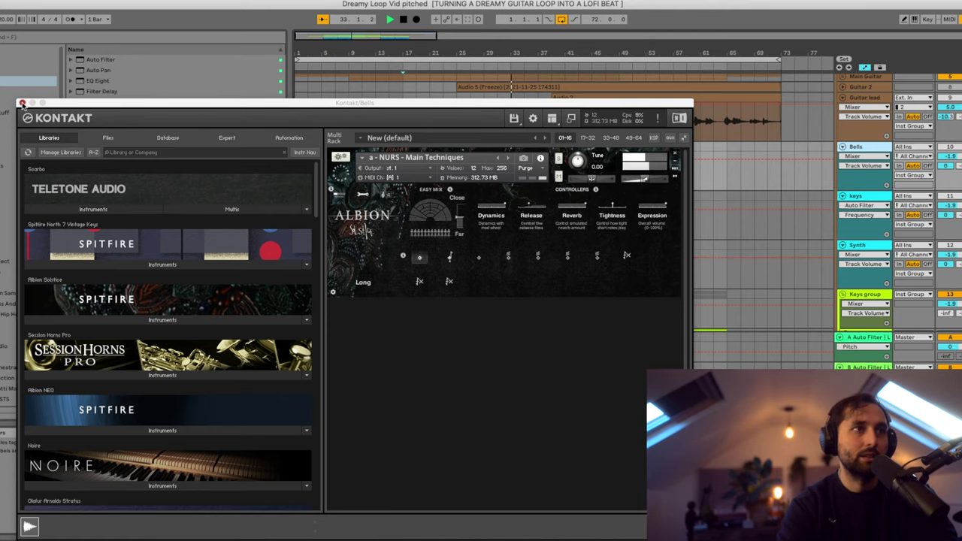
{"action": "left_click", "coordinate": [22, 103]}
Restart playback from bar 17 at the first imagiro piano clip.
{"action": "key", "text": "space"}
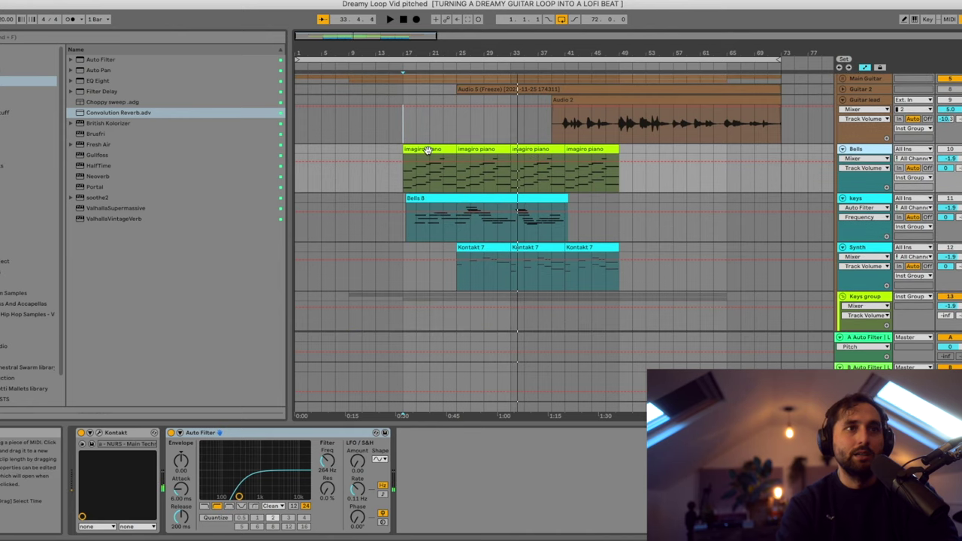
{"action": "left_click", "coordinate": [427, 149]}
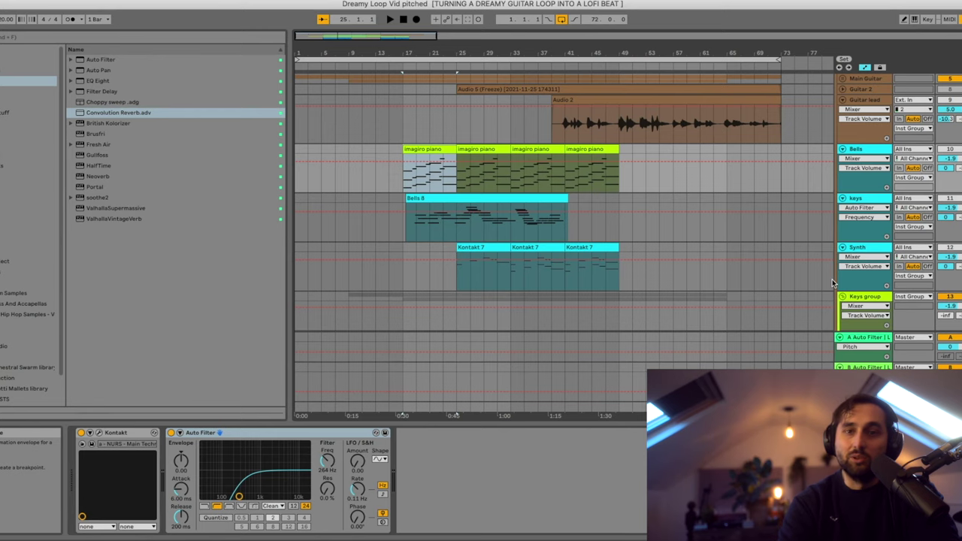
{"action": "scroll", "coordinate": [397, 166], "scroll_direction": "up", "scroll_amount": 2}
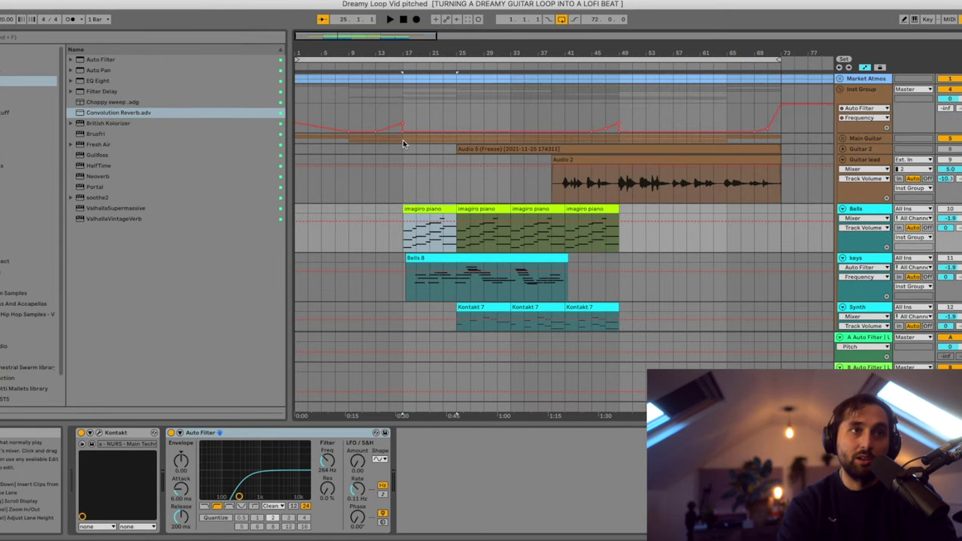
{"action": "scroll", "coordinate": [666, 200], "scroll_direction": "down", "scroll_amount": 1}
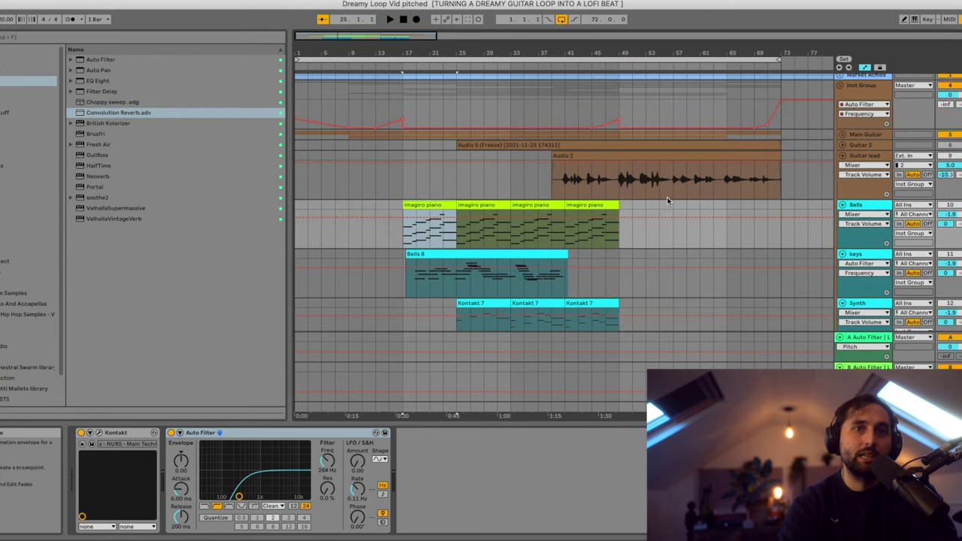
{"action": "key", "text": "space"}
Select the keys track and view its Kontakt Felt Grand Piano instrument window.
{"action": "scroll", "coordinate": [742, 217], "scroll_direction": "down", "scroll_amount": 3}
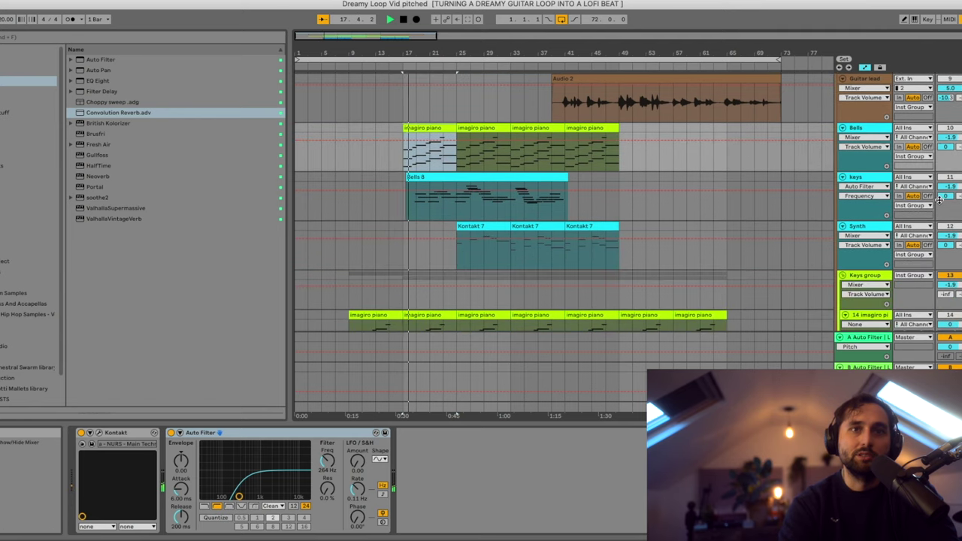
{"action": "left_click", "coordinate": [921, 177]}
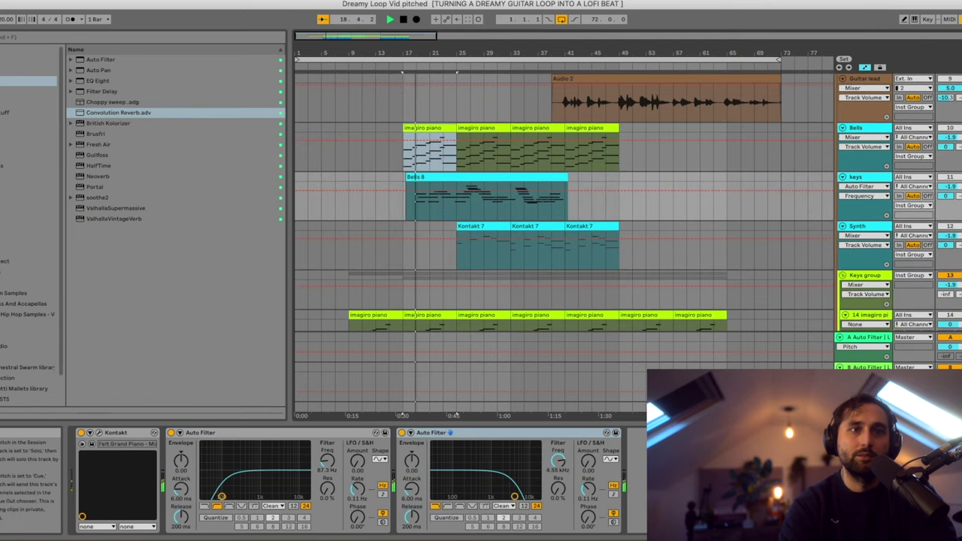
{"action": "left_click", "coordinate": [98, 434]}
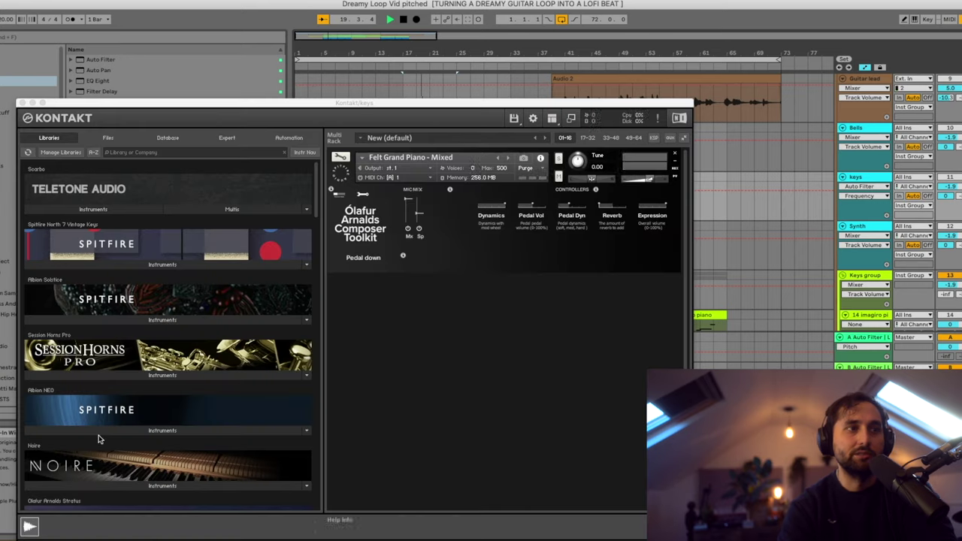
{"action": "left_click", "coordinate": [22, 103]}
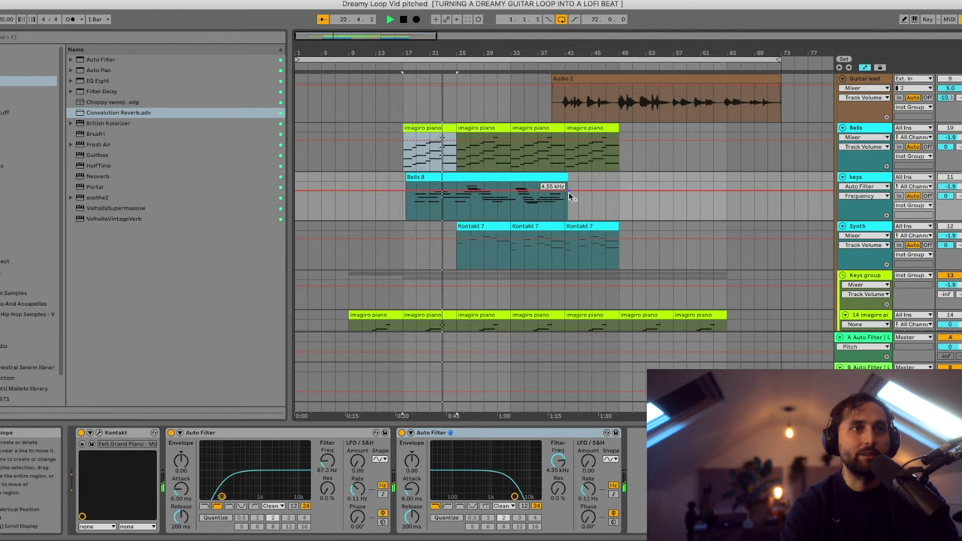
{"action": "scroll", "coordinate": [333, 204], "scroll_direction": "down", "scroll_amount": 5}
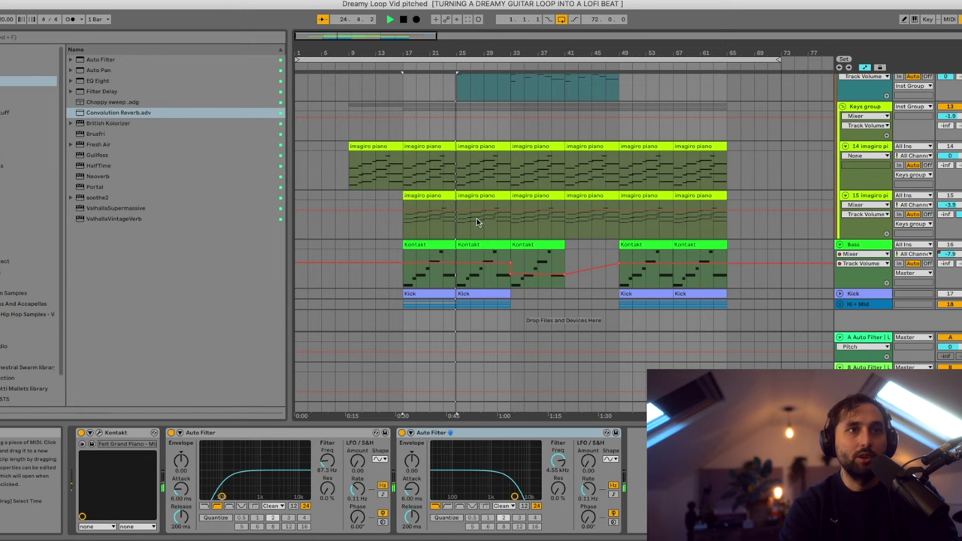
{"action": "scroll", "coordinate": [477, 214], "scroll_direction": "up", "scroll_amount": 5}
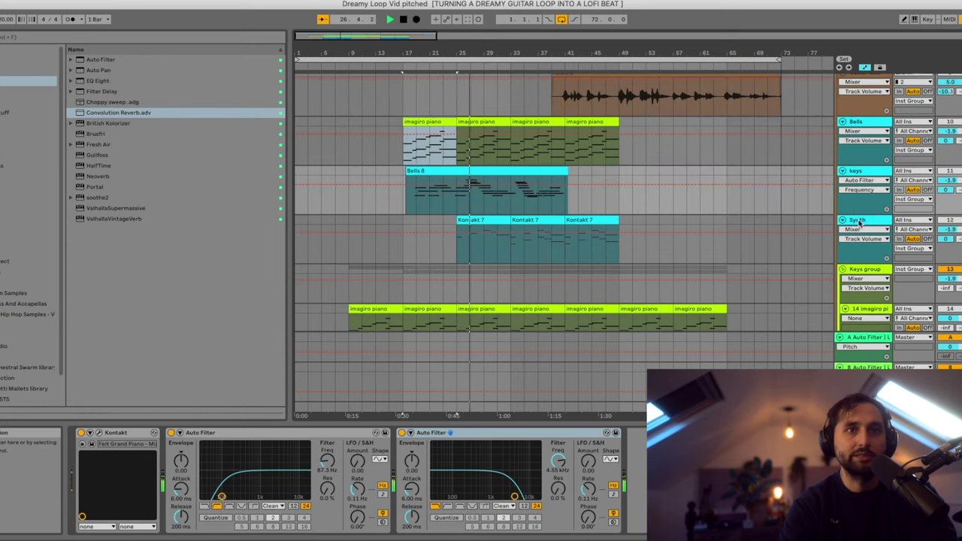
View the Synth track's Kontakt Synth Matrix – Swarms window, then select its middle Kontakt 7 clip.
{"action": "left_click", "coordinate": [640, 249]}
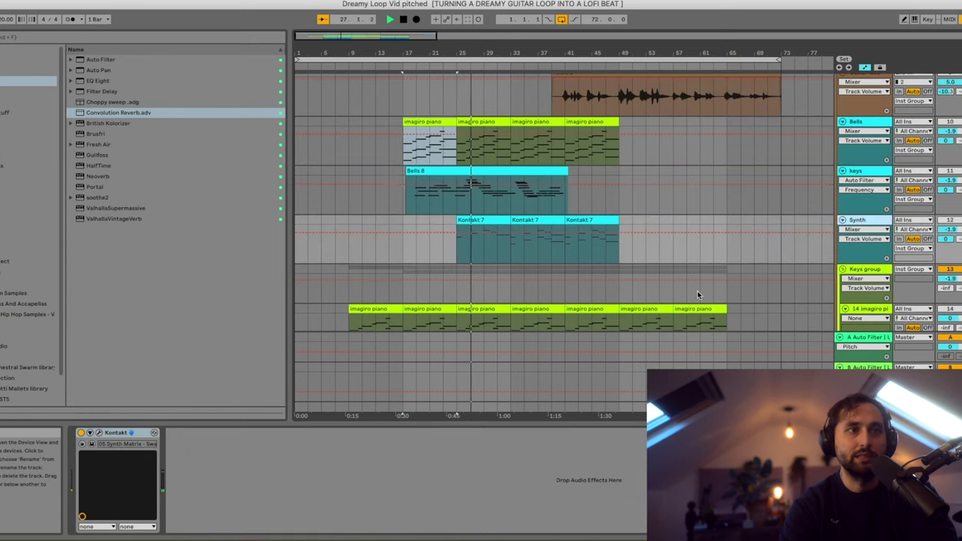
{"action": "left_click", "coordinate": [99, 434]}
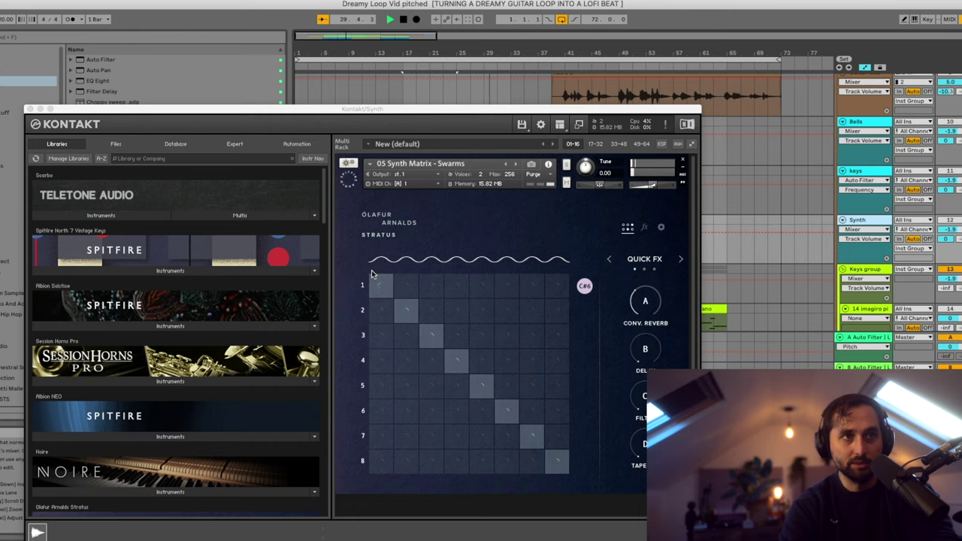
{"action": "left_click", "coordinate": [30, 109]}
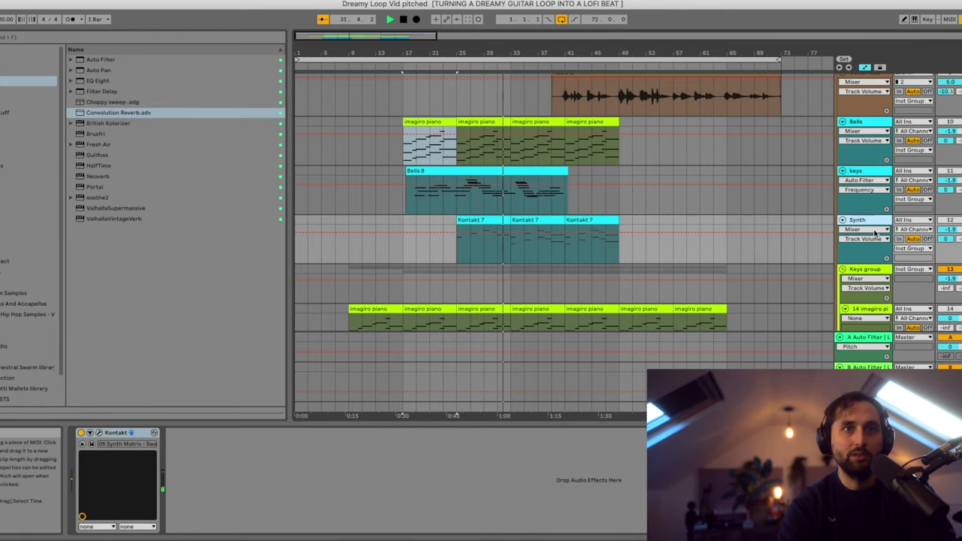
{"action": "left_click", "coordinate": [547, 220]}
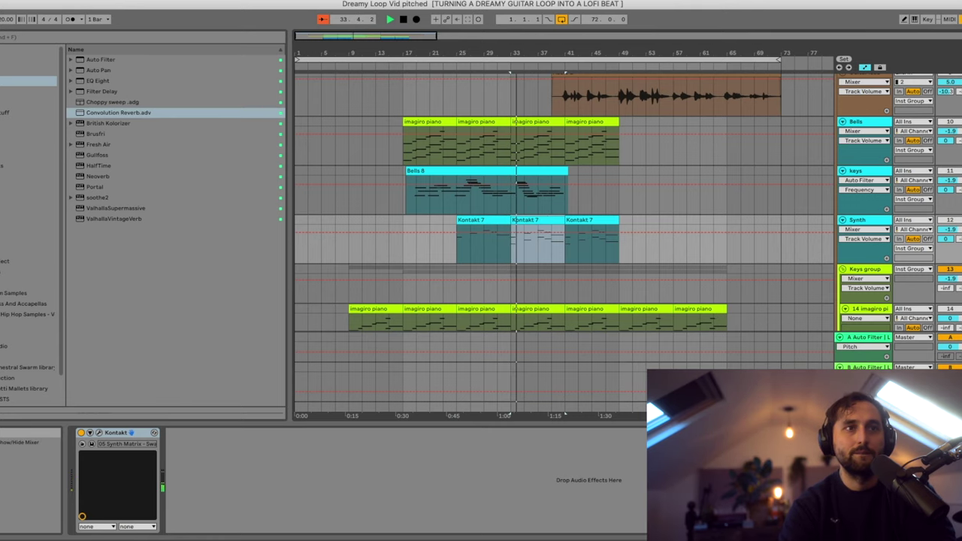
Play from the start of the Guitar lead's Audio 2 clip.
{"action": "scroll", "coordinate": [649, 262], "scroll_direction": "up", "scroll_amount": 2}
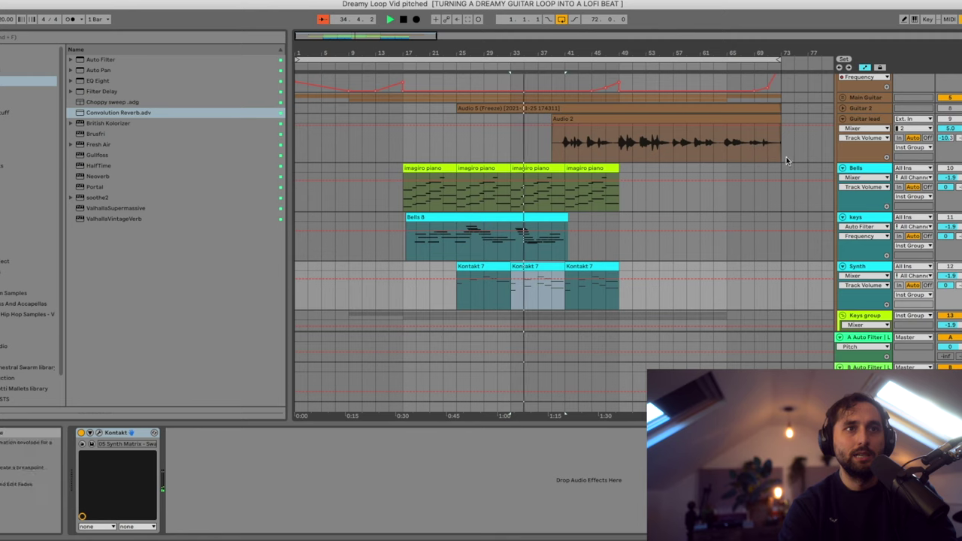
{"action": "scroll", "coordinate": [787, 160], "scroll_direction": "down", "scroll_amount": 1}
{"action": "left_click", "coordinate": [565, 108]}
{"action": "key", "text": "space"}
{"action": "left_click", "coordinate": [565, 108]}
{"action": "key", "text": "space"}
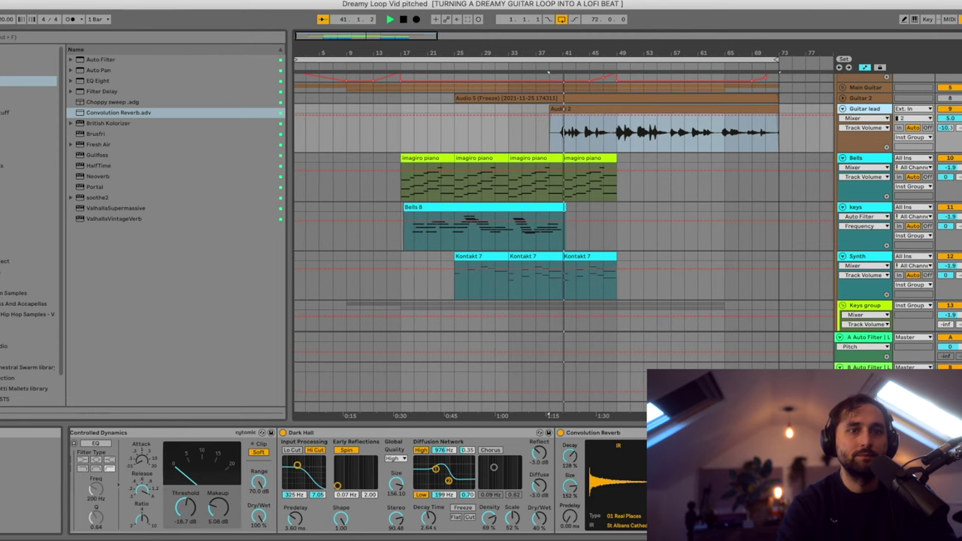
Open the Spaced Out plug-in window at the end of Guitar lead's chain.
{"action": "scroll", "coordinate": [87, 500], "scroll_direction": "up", "scroll_amount": 5}
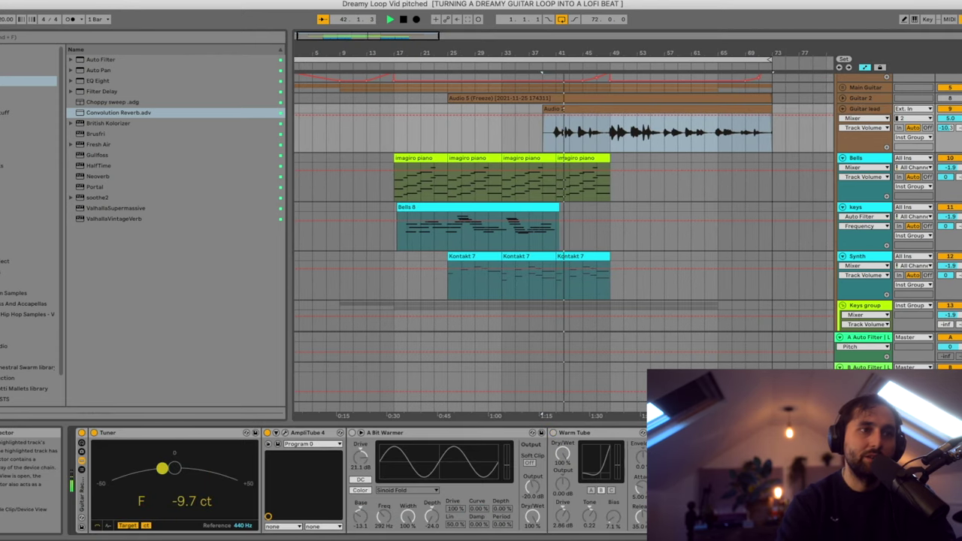
{"action": "scroll", "coordinate": [86, 499], "scroll_direction": "down", "scroll_amount": 5}
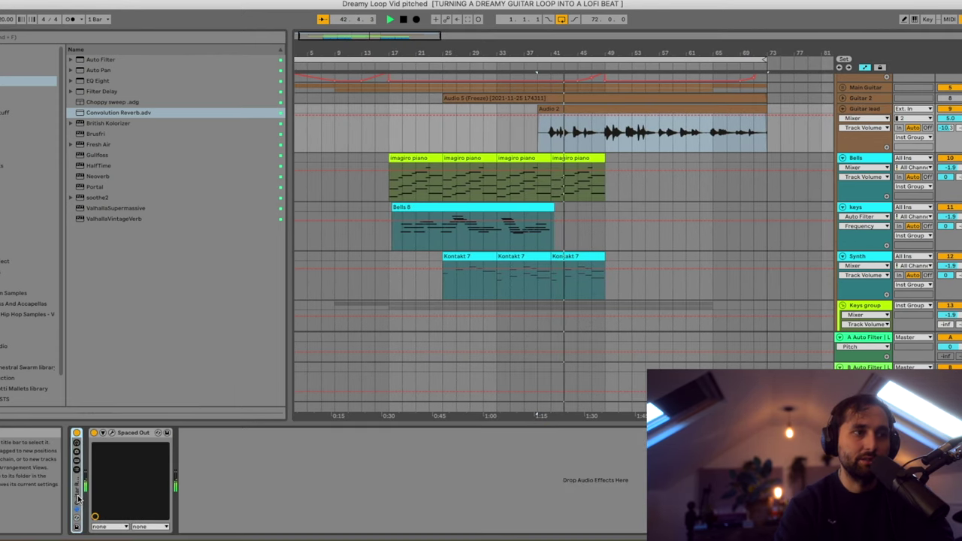
{"action": "left_click", "coordinate": [111, 432]}
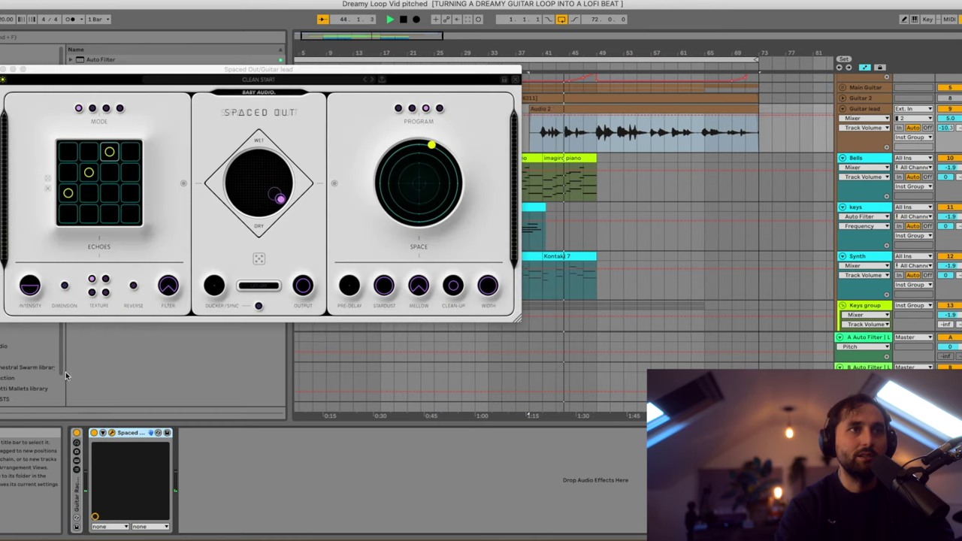
Close Spaced Out and unfold Main Guitar to view the 6 Audio 5 track's devices.
{"action": "left_click", "coordinate": [7, 69]}
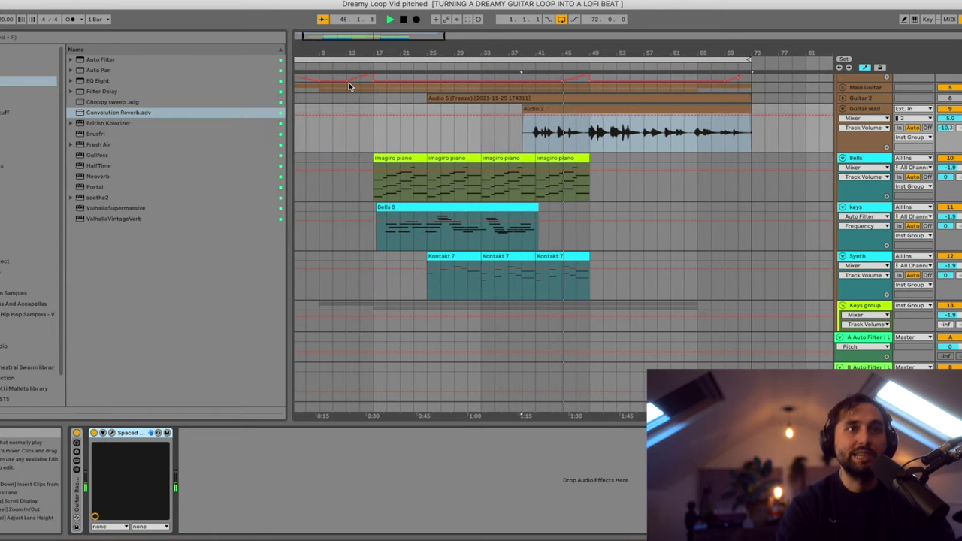
{"action": "scroll", "coordinate": [931, 124], "scroll_direction": "up", "scroll_amount": 2}
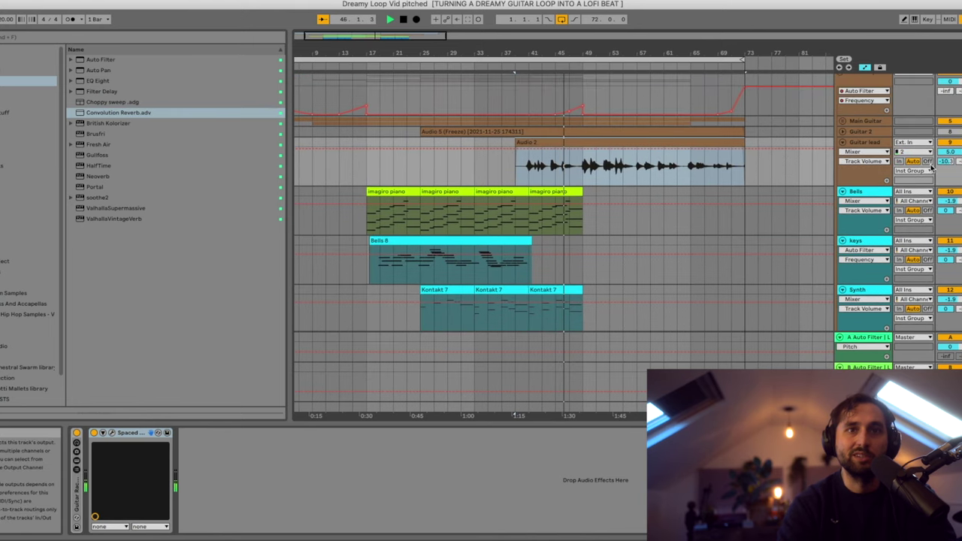
{"action": "scroll", "coordinate": [932, 161], "scroll_direction": "up", "scroll_amount": 2}
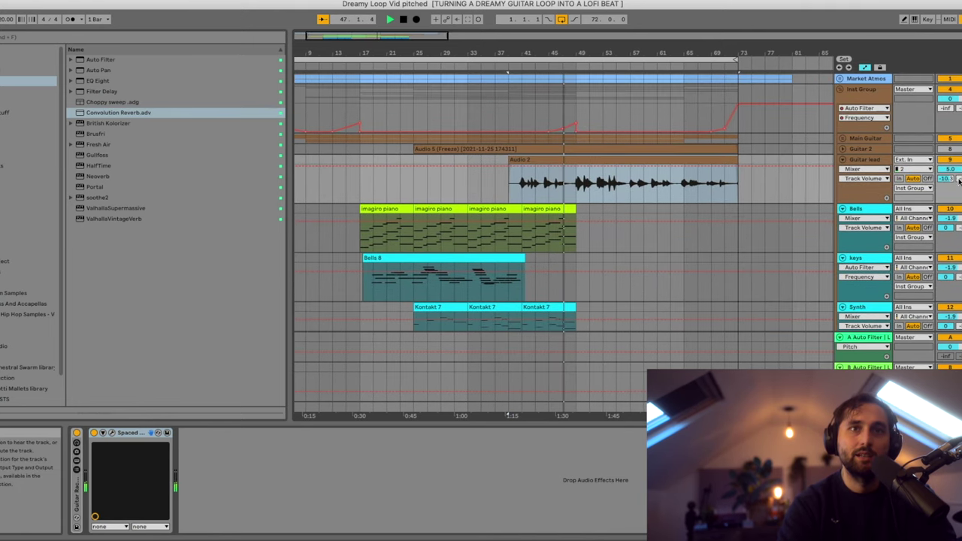
{"action": "left_click", "coordinate": [842, 139]}
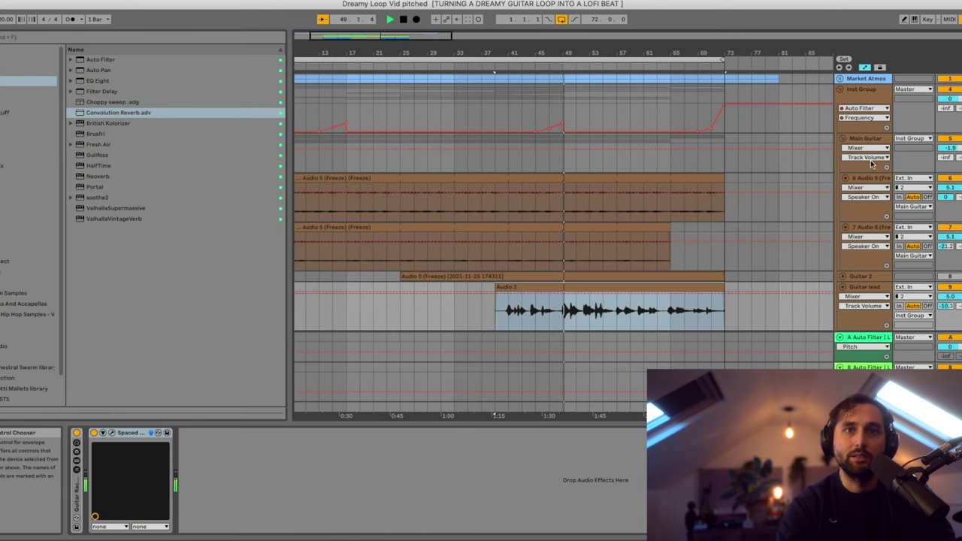
{"action": "left_click", "coordinate": [864, 178]}
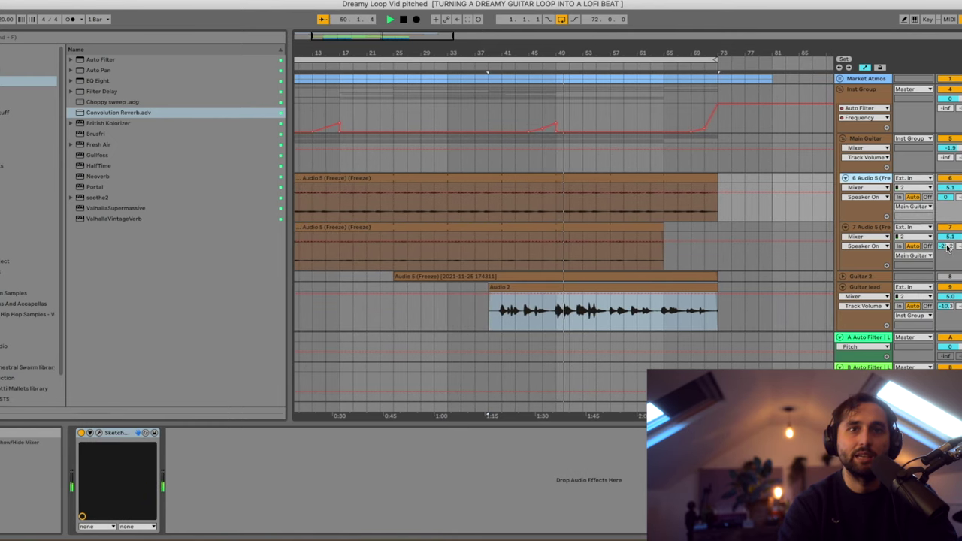
Fold Main Guitar back up and show the Bells track's EQ Eight.
{"action": "left_click", "coordinate": [842, 139]}
{"action": "scroll", "coordinate": [867, 170], "scroll_direction": "down", "scroll_amount": 2}
{"action": "left_click", "coordinate": [868, 170]}
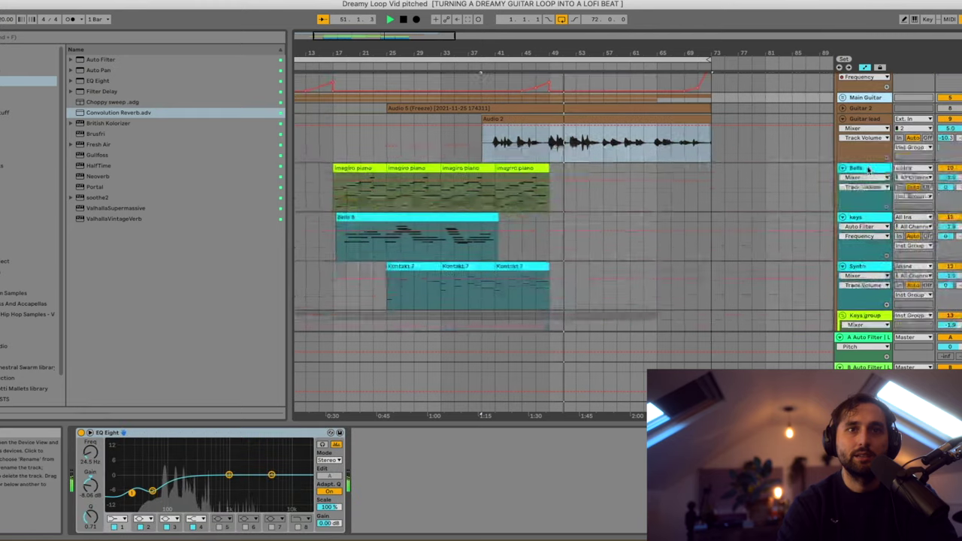
{"action": "scroll", "coordinate": [868, 170], "scroll_direction": "down", "scroll_amount": 1}
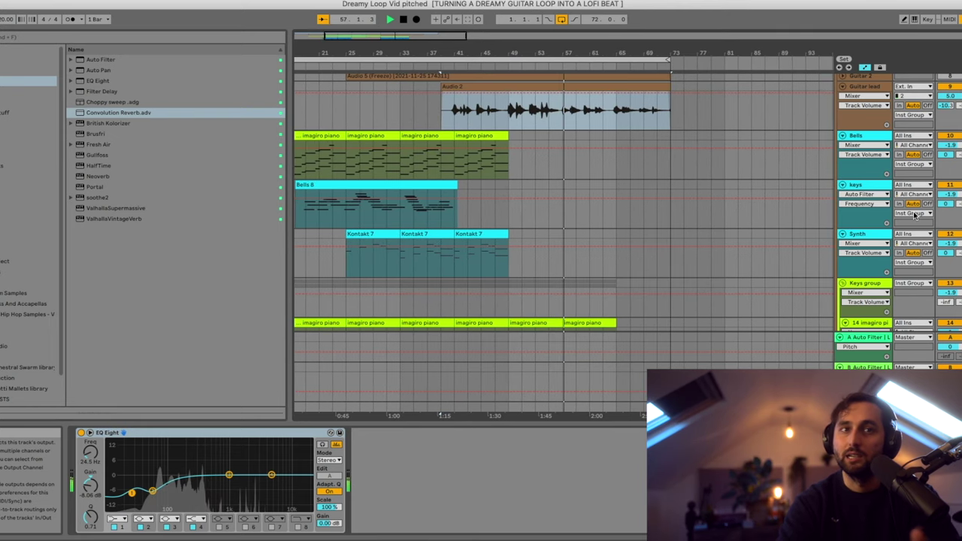
Scroll the arrangement to bring the Bass track and its Auto Filters into view.
{"action": "scroll", "coordinate": [914, 197], "scroll_direction": "up", "scroll_amount": 3}
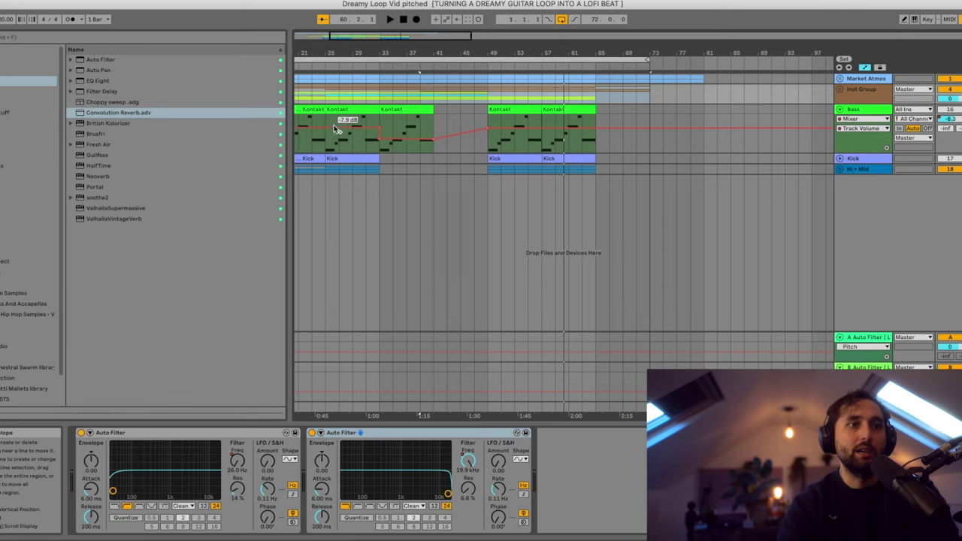
Select the Bass track's first clip at bar 1 to show its Kontakt All Round Bass - Basic preset.
{"action": "scroll", "coordinate": [365, 135], "scroll_direction": "left", "scroll_amount": 5}
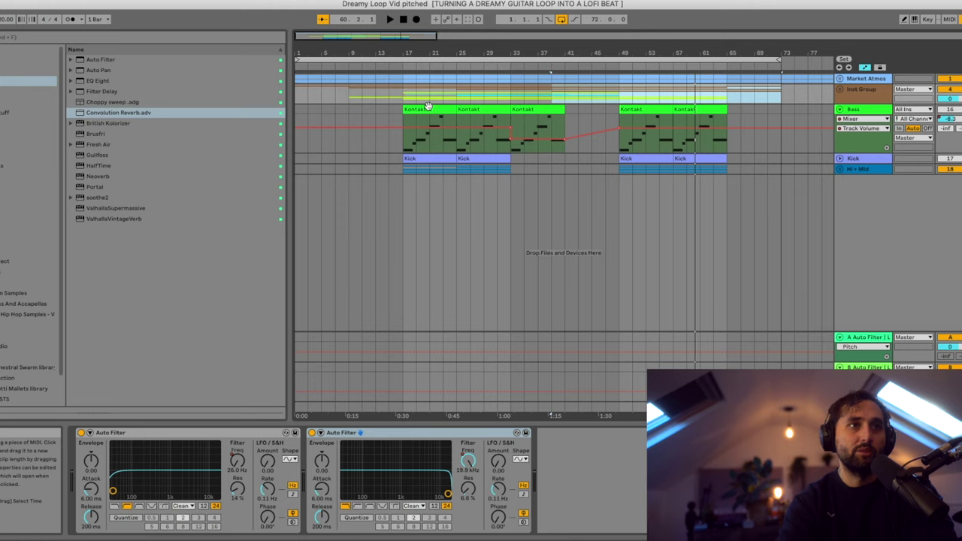
{"action": "left_click", "coordinate": [427, 106]}
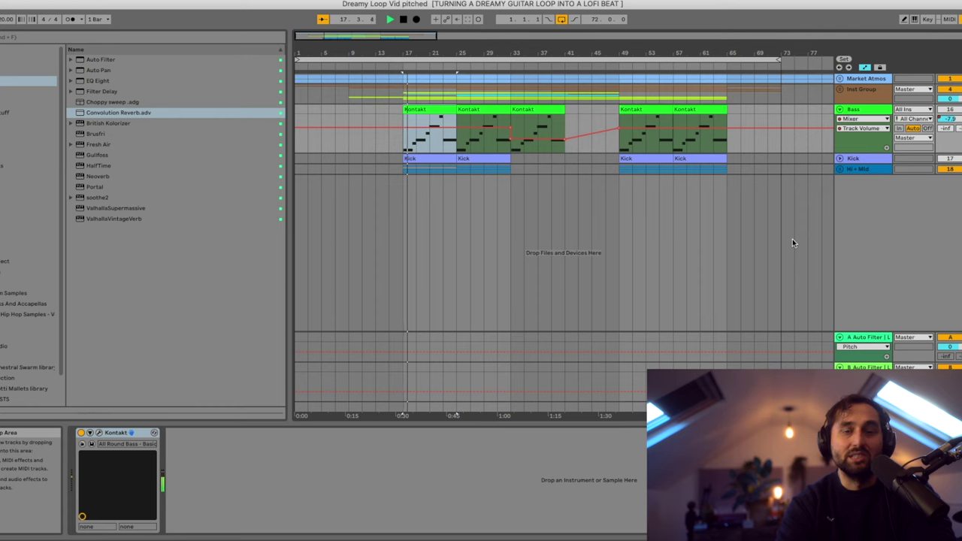
{"action": "left_click", "coordinate": [99, 433]}
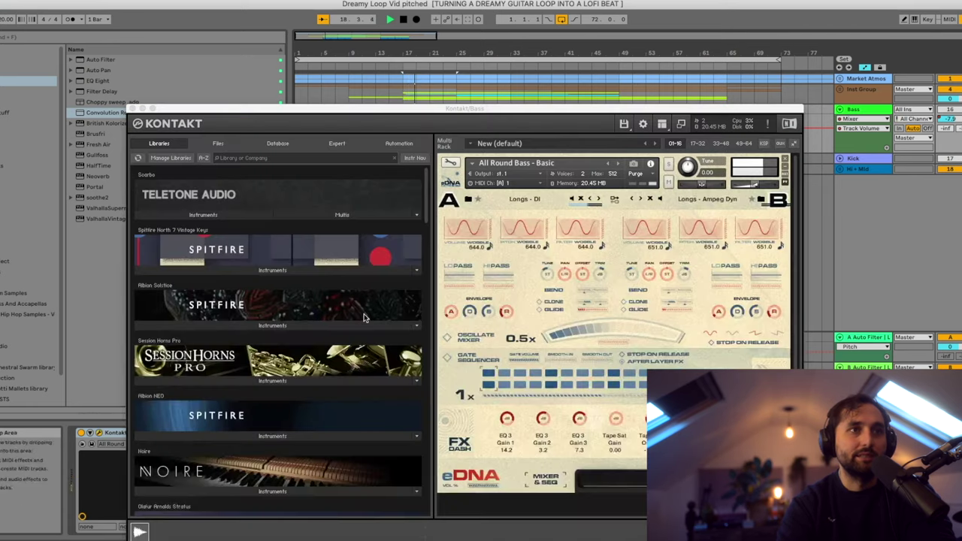
{"action": "left_click", "coordinate": [289, 270]}
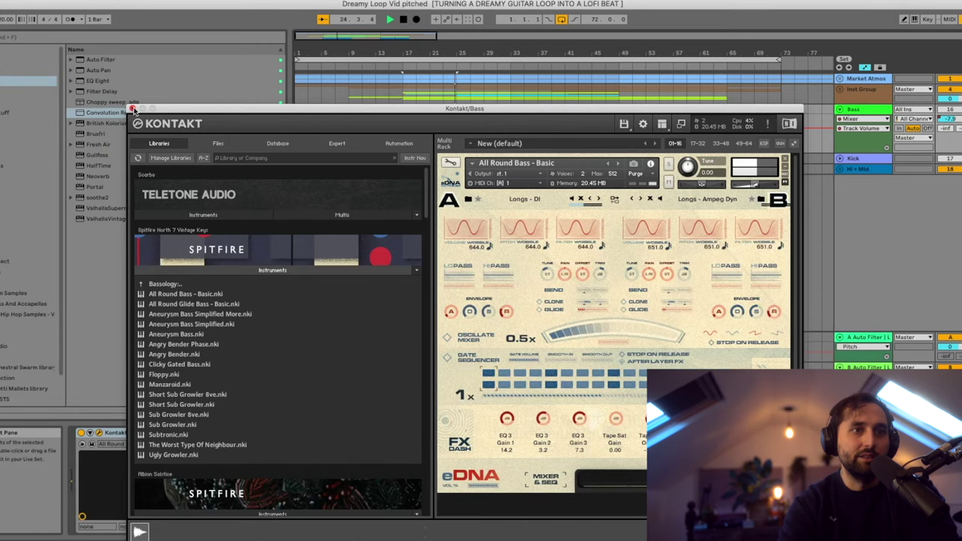
{"action": "left_click", "coordinate": [133, 109]}
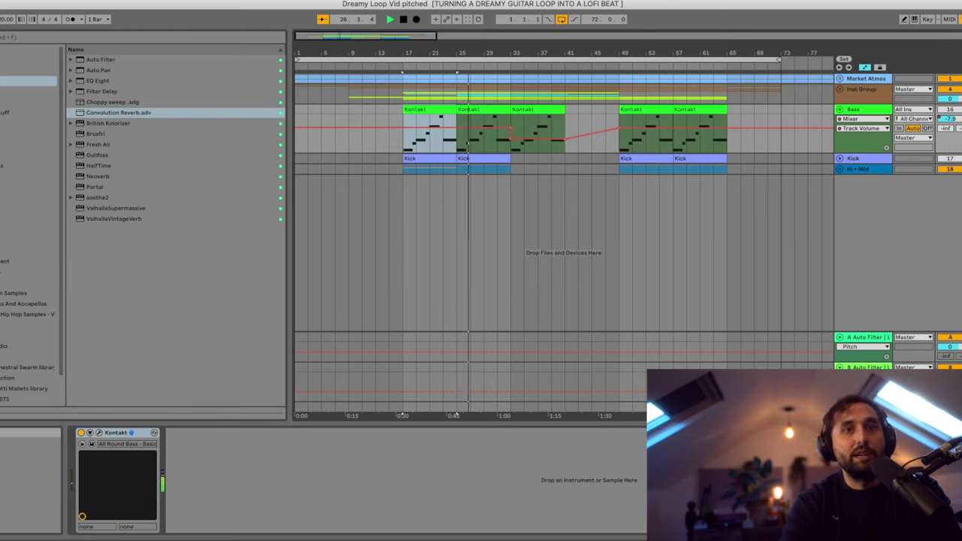
Unfold the Kick track so its drum-hit clips appear in a taller lane.
{"action": "left_click", "coordinate": [839, 159]}
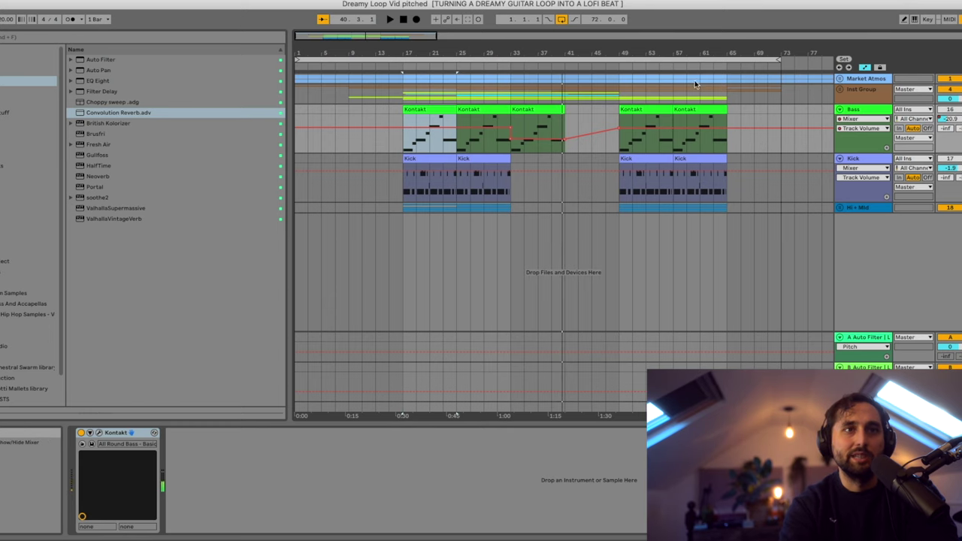
Unfold the Hi + Mid group and play from the first Hi 2 hi-hat clip.
{"action": "left_click", "coordinate": [840, 208]}
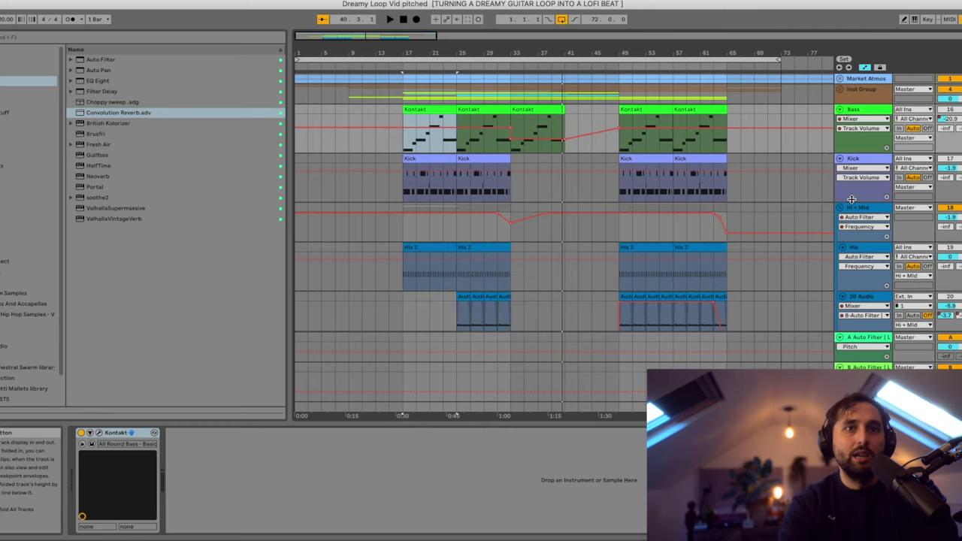
{"action": "scroll", "coordinate": [842, 210], "scroll_direction": "down", "scroll_amount": 3}
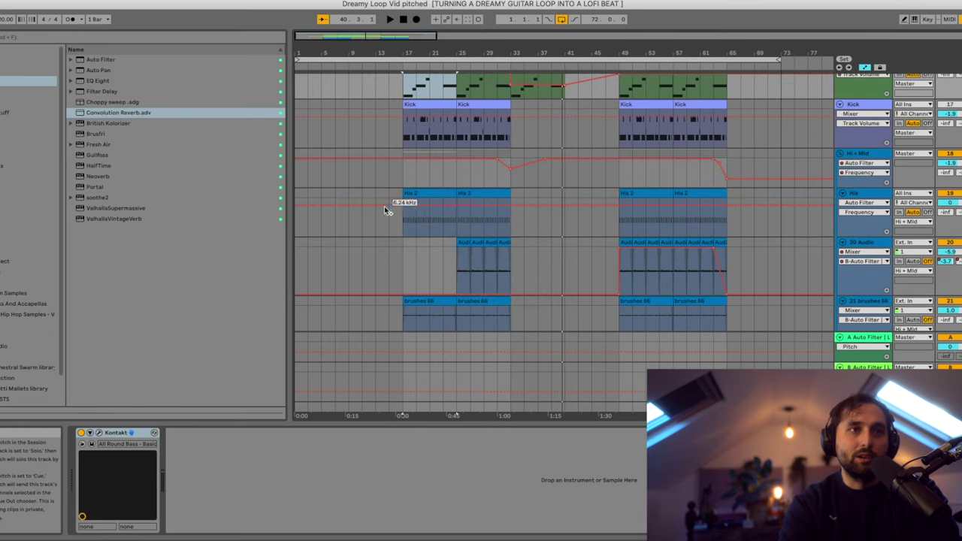
{"action": "left_click", "coordinate": [419, 193]}
{"action": "key", "text": "space"}
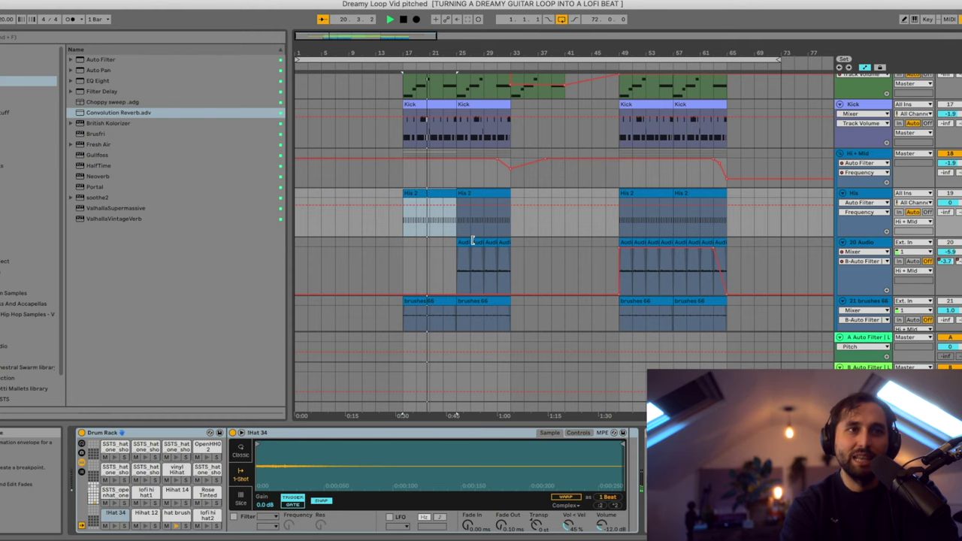
{"action": "scroll", "coordinate": [789, 122], "scroll_direction": "down", "scroll_amount": 3}
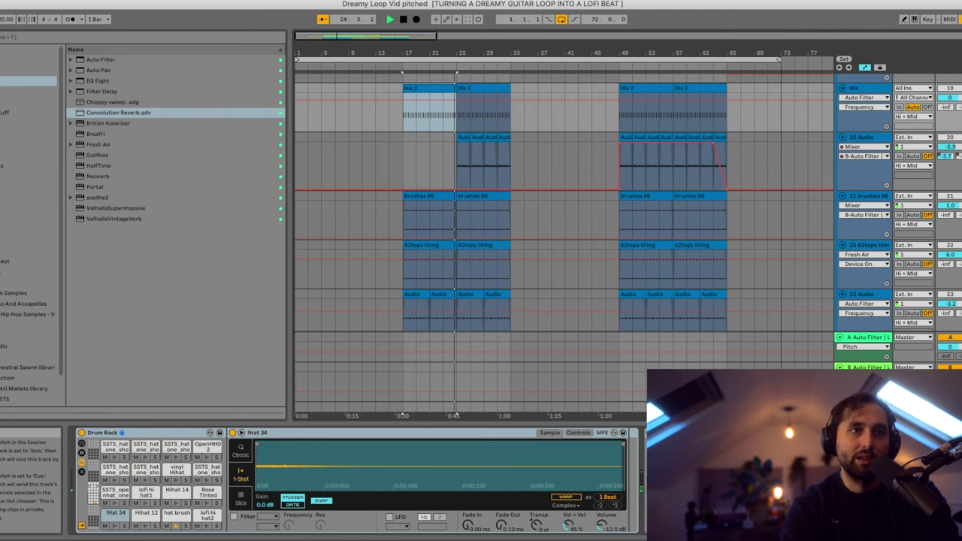
{"action": "scroll", "coordinate": [563, 218], "scroll_direction": "down", "scroll_amount": 1}
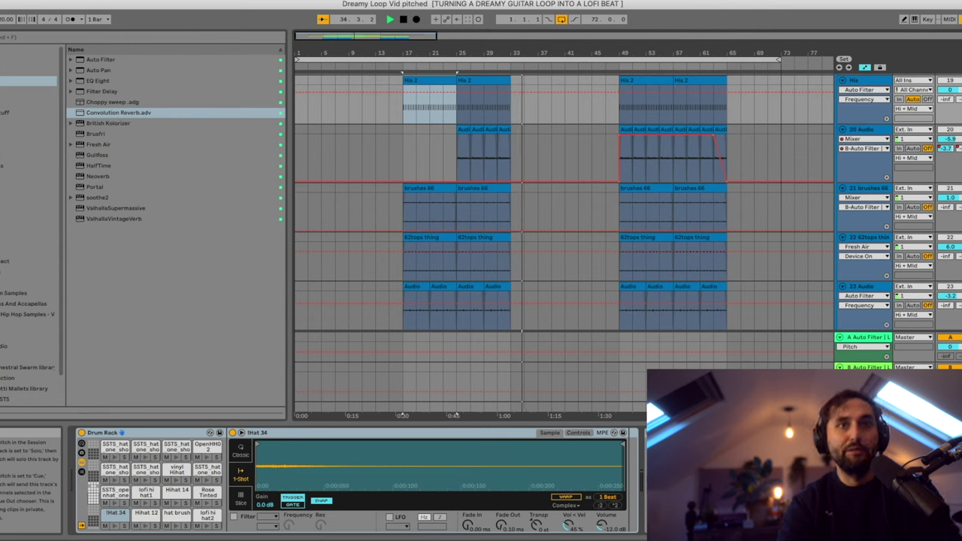
Show the 20 Audio track's devices and play from its clip at bar 49.
{"action": "left_click", "coordinate": [459, 130]}
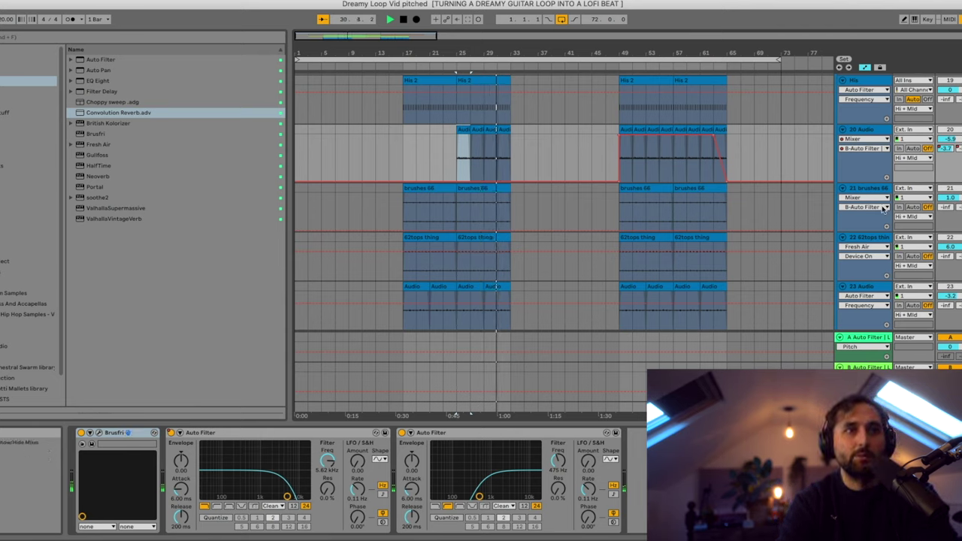
{"action": "left_click", "coordinate": [621, 129]}
{"action": "key", "text": "space"}
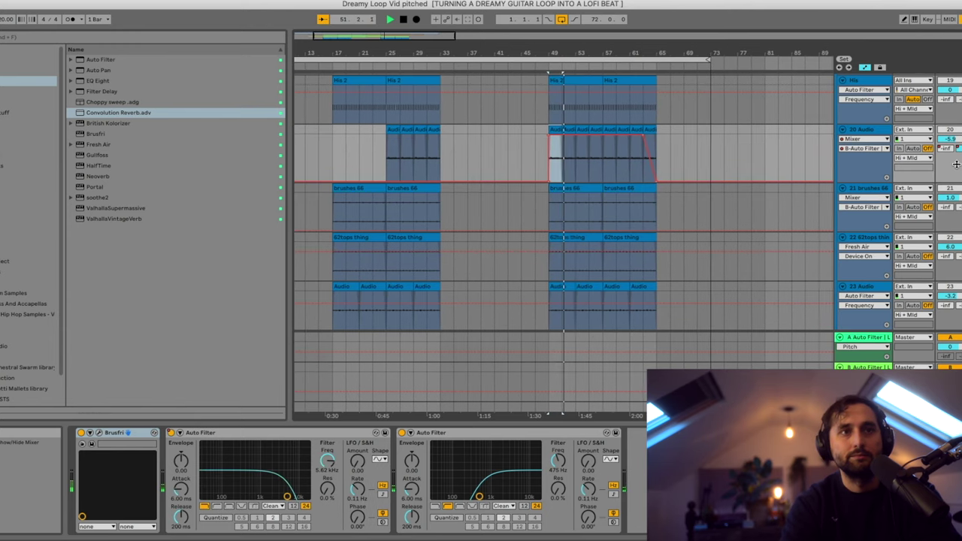
{"action": "scroll", "coordinate": [480, 208], "scroll_direction": "up", "scroll_amount": 5}
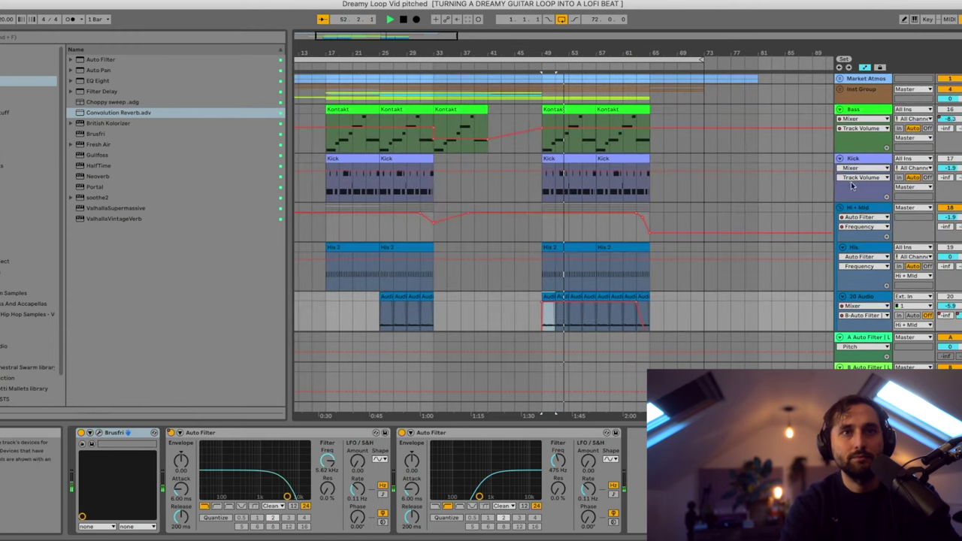
Fold the Hi + Mid group to reveal its Auto Pan, Auto Filter and TAPE chain.
{"action": "left_click", "coordinate": [840, 207]}
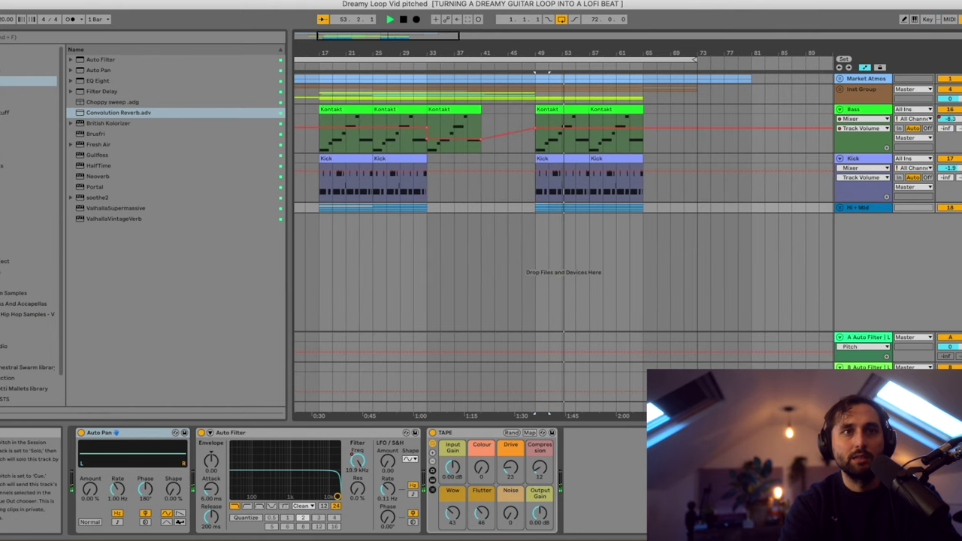